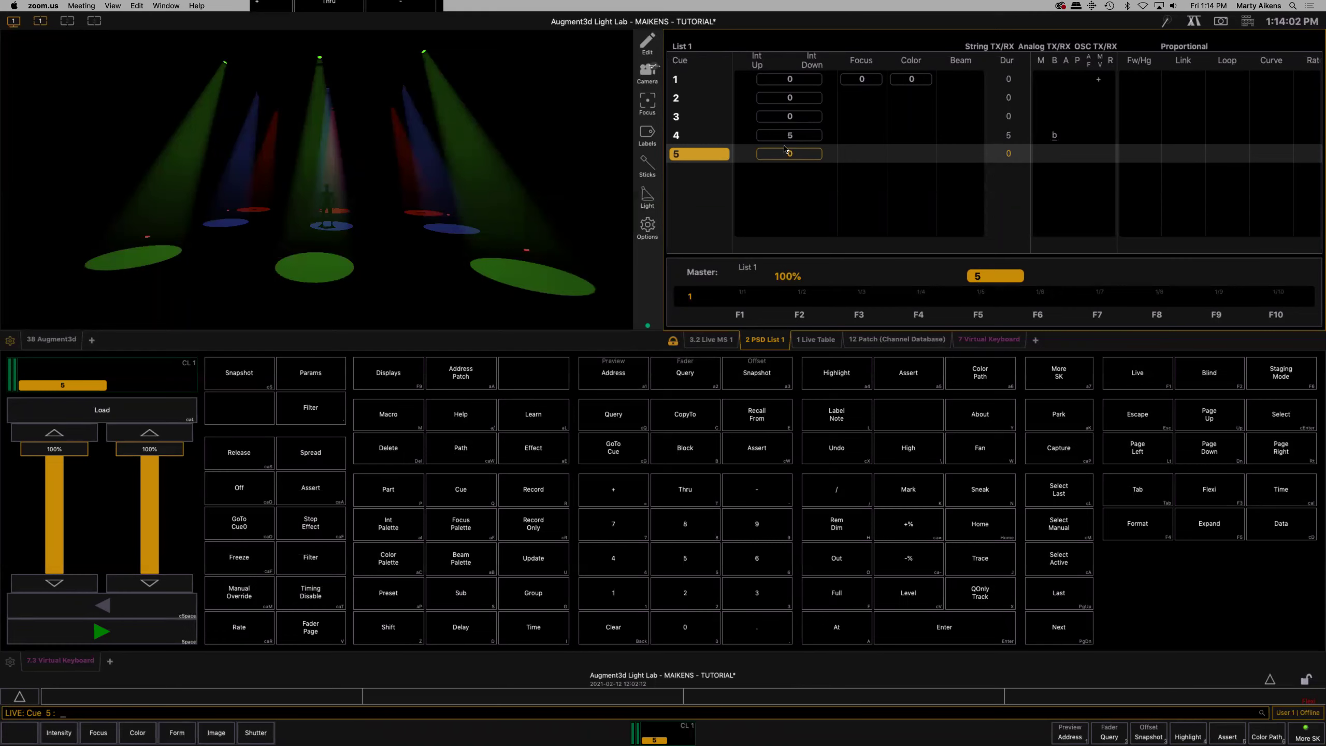
# Step: Reset cue list 1 to cue 0 with Go To Cue 0
pyautogui.click(241, 526)
pyautogui.click(241, 527)
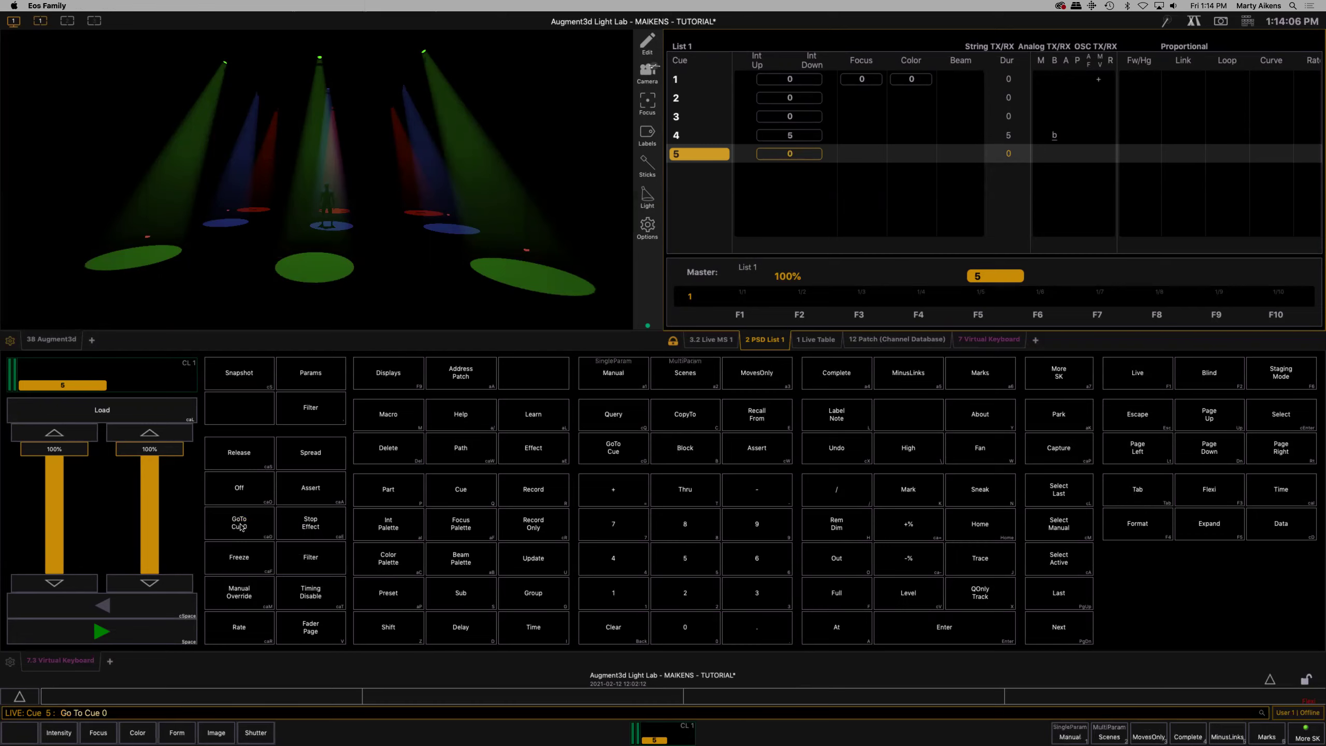
pyautogui.click(924, 637)
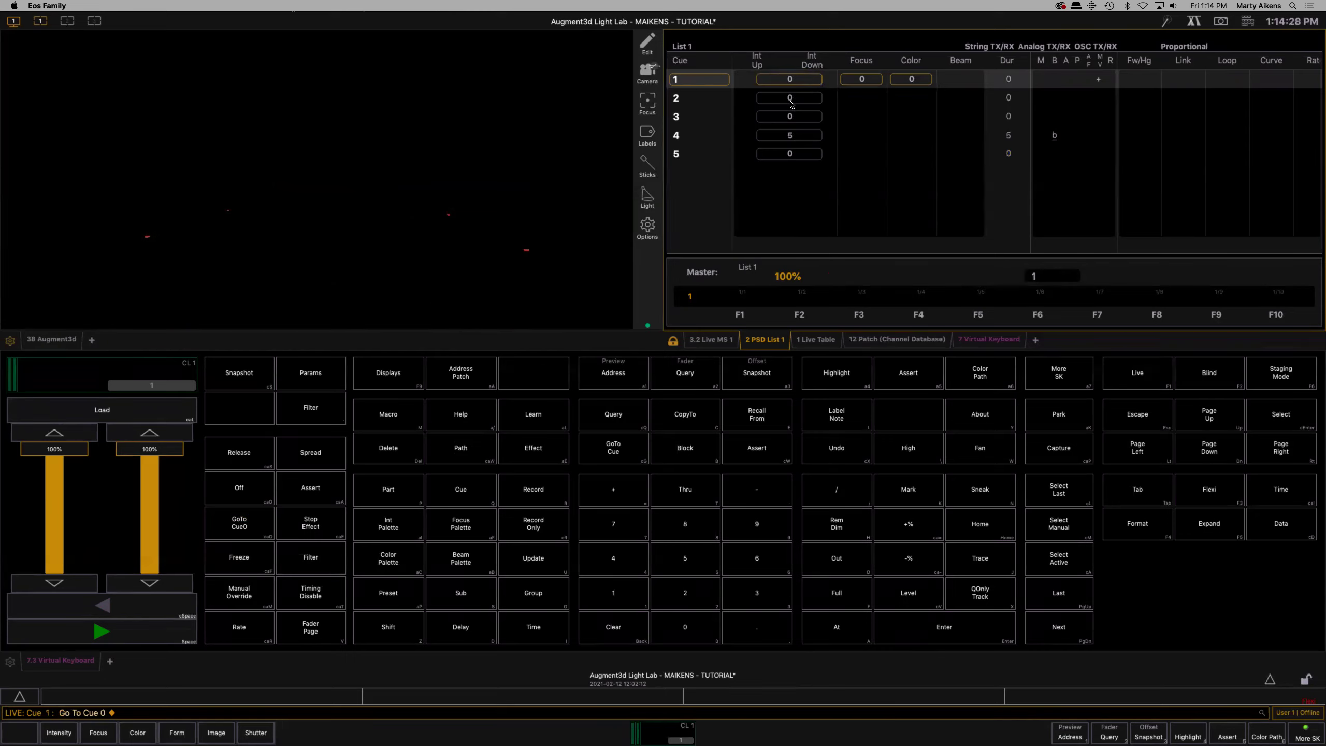
# Step: Play cues 1 through 5 to preview each look in Augment3d
pyautogui.click(102, 633)
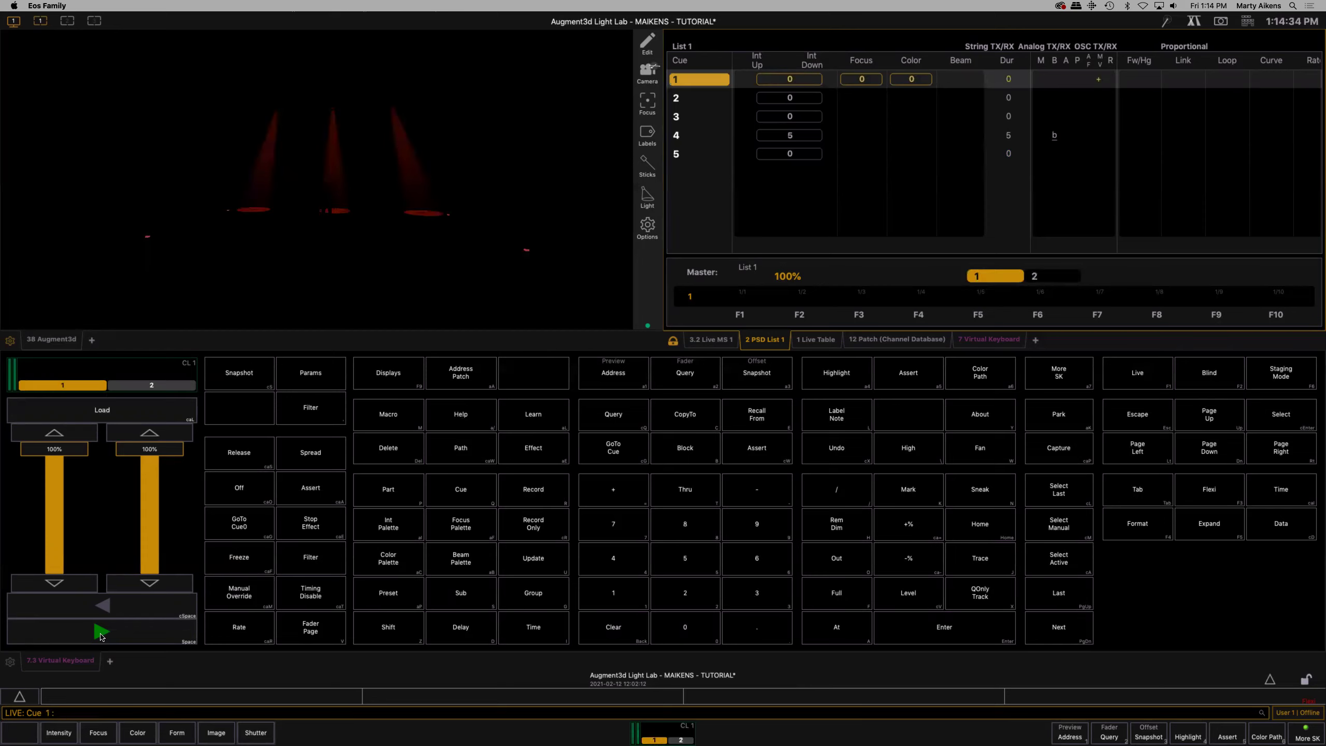
pyautogui.click(101, 633)
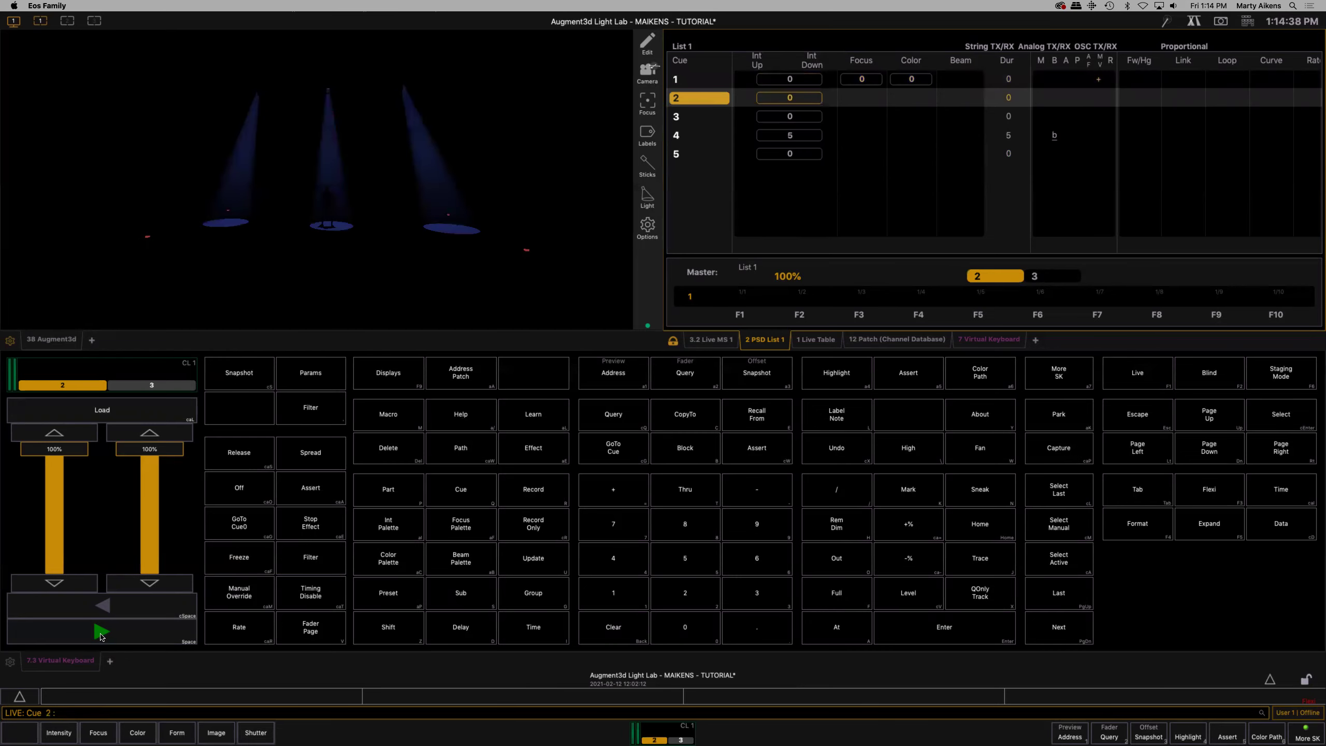
pyautogui.click(102, 633)
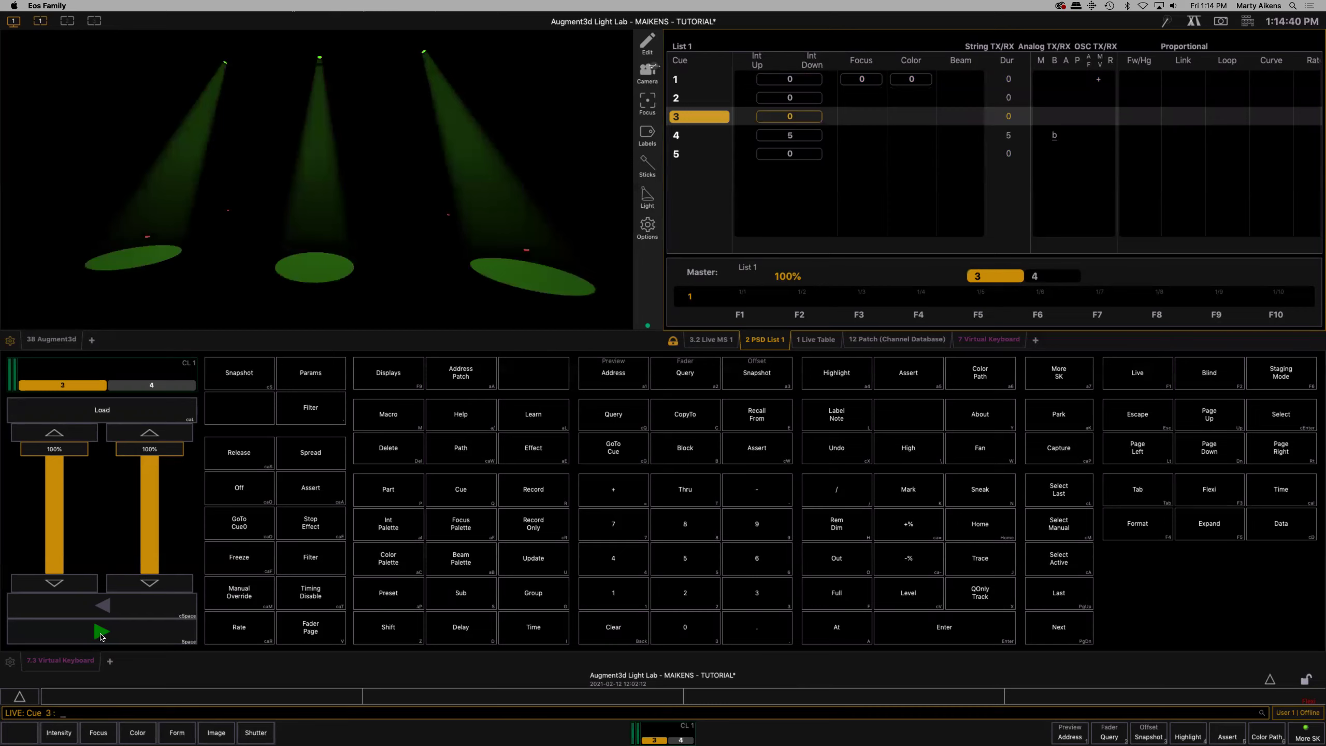
pyautogui.click(102, 633)
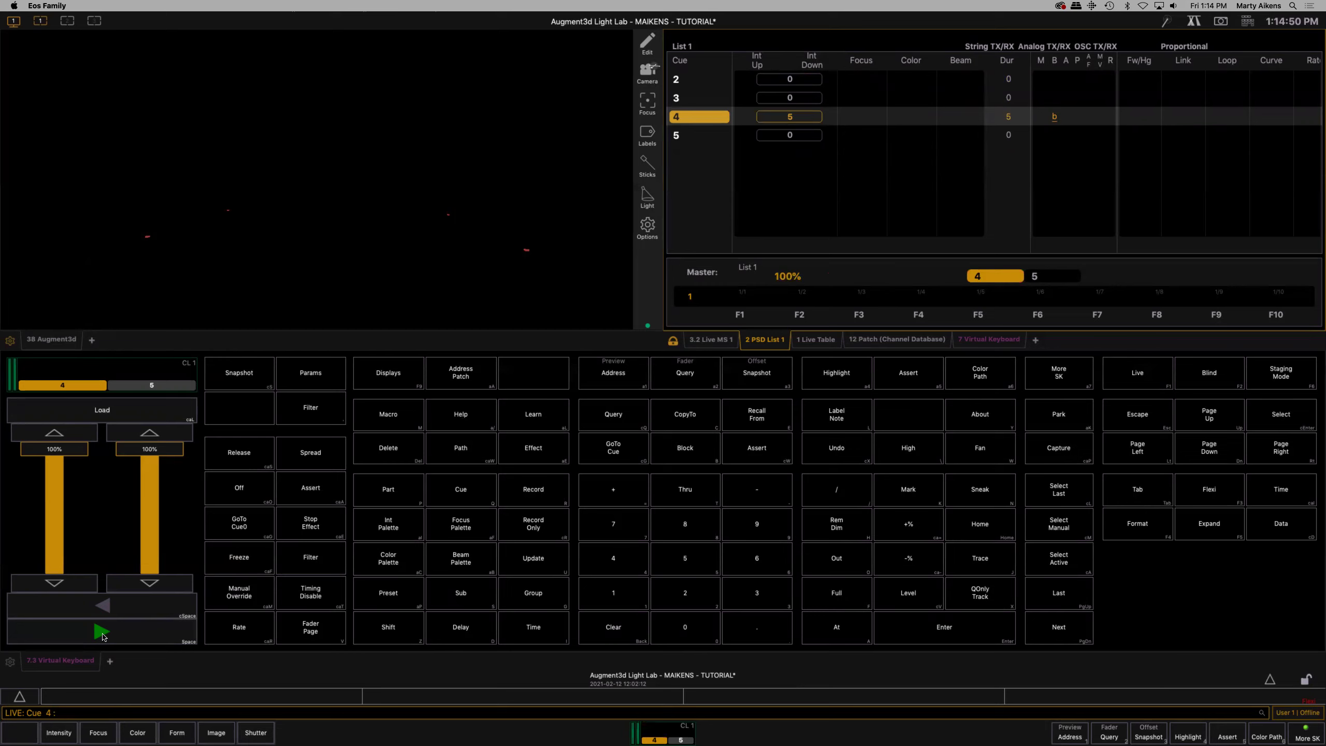
pyautogui.click(102, 633)
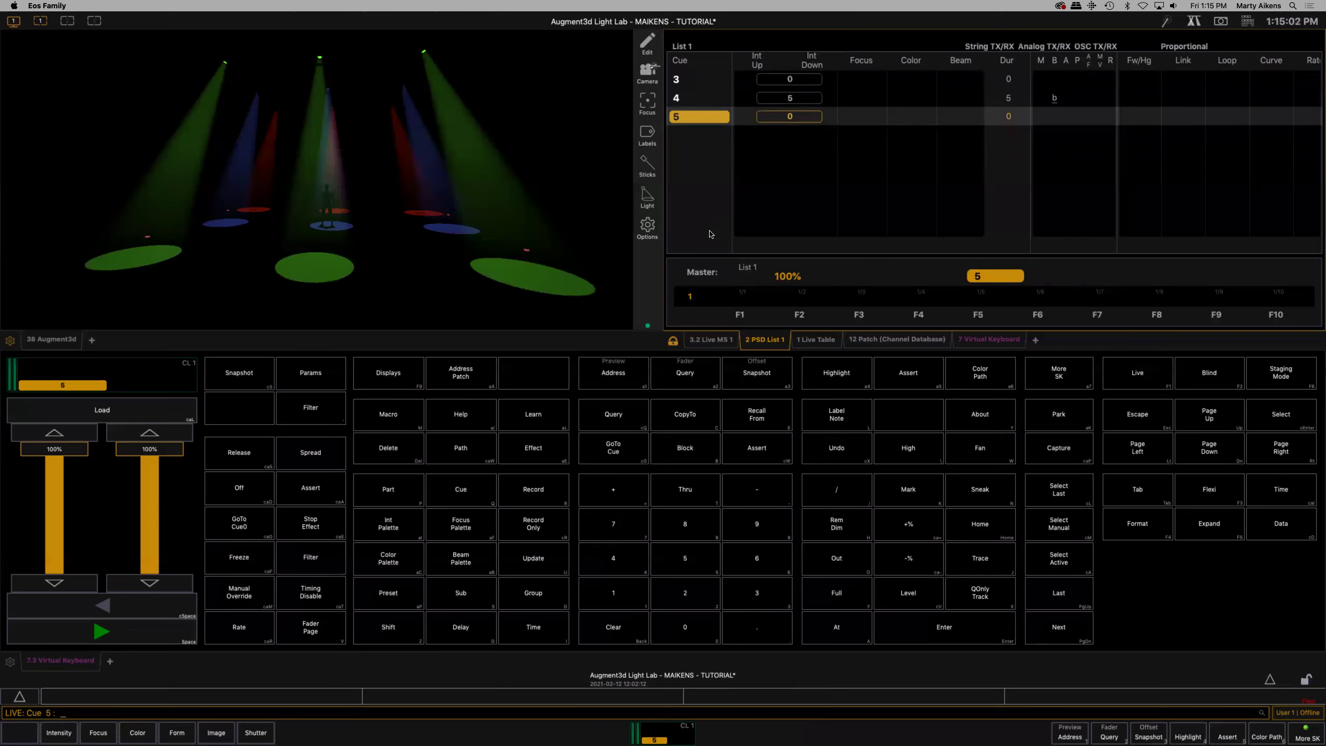
pyautogui.scroll(2, 709, 234)
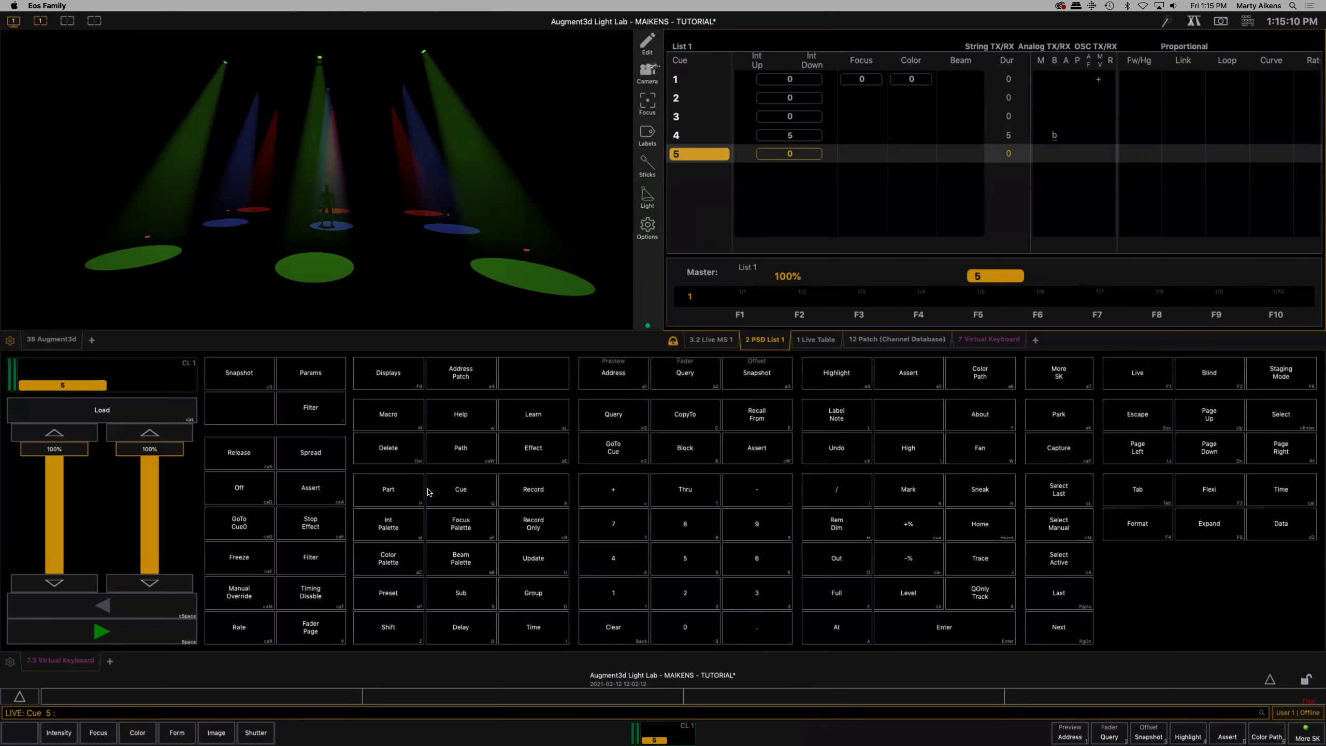
# Step: Go to cue 1, run cue 2's blue look, and toggle the 3D Focus mode
pyautogui.click(613, 447)
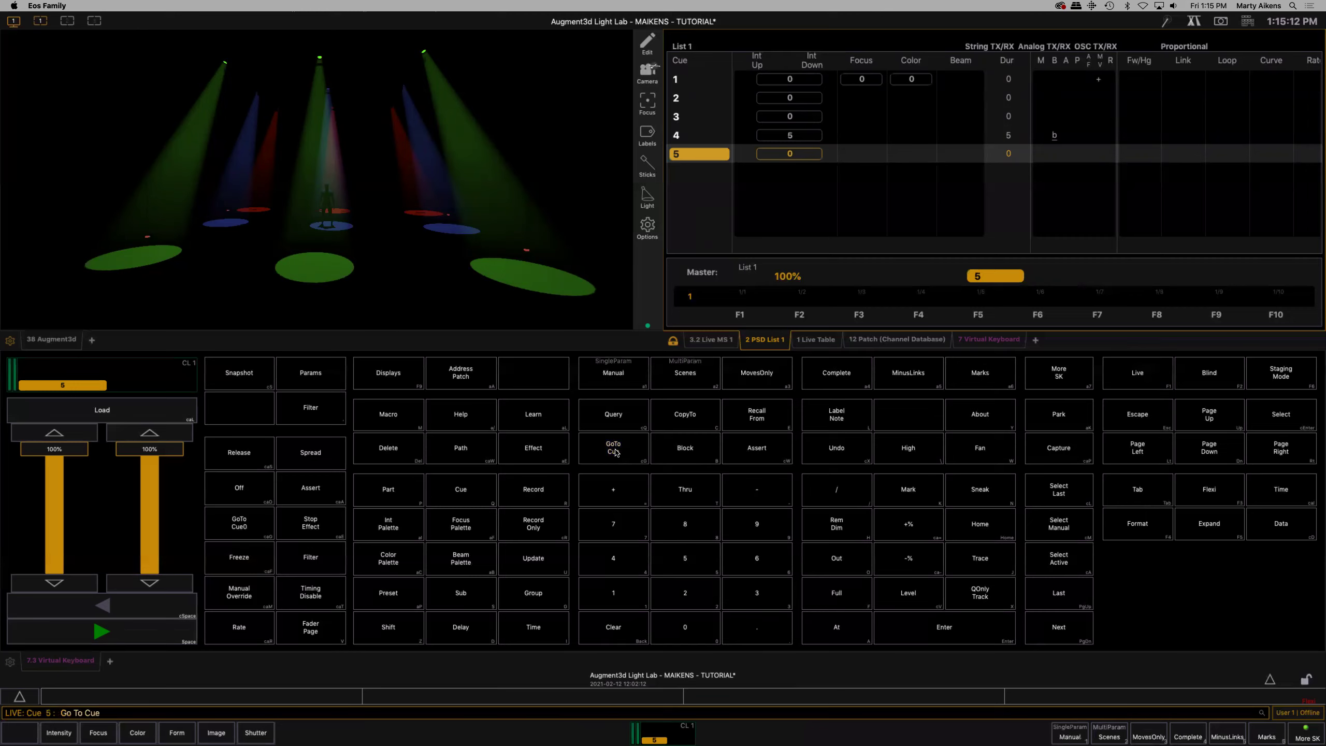
pyautogui.click(613, 596)
pyautogui.click(942, 629)
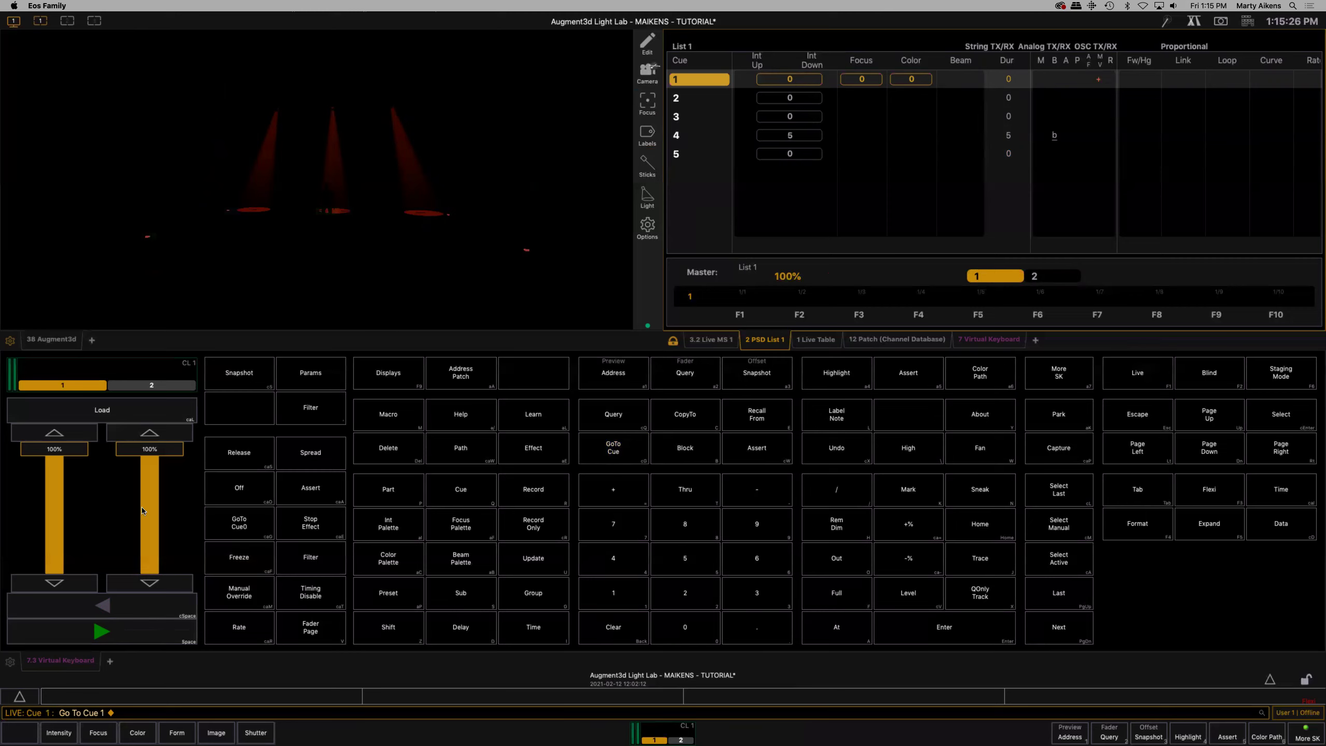
pyautogui.click(103, 632)
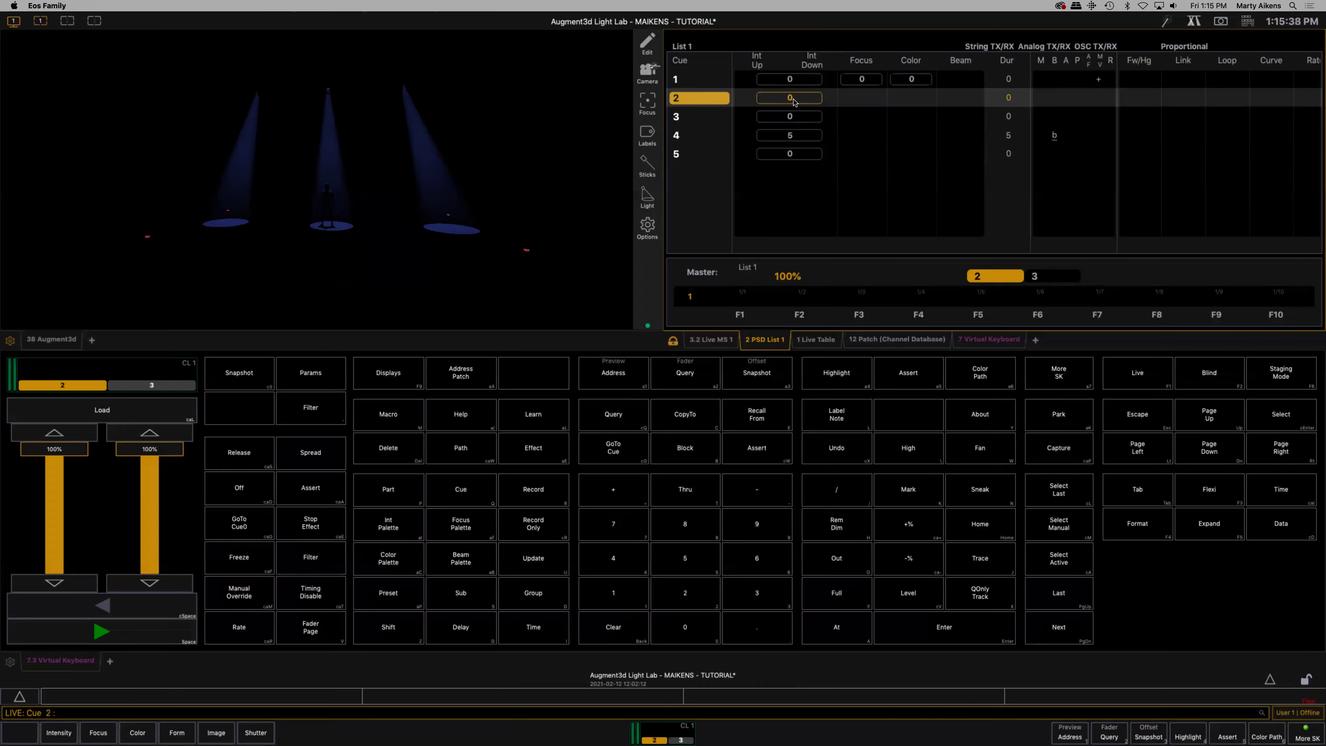
pyautogui.click(648, 103)
pyautogui.click(520, 179)
# Step: Set cue 2's timing to a 0-second upfade and 3-second downfade
pyautogui.click(459, 493)
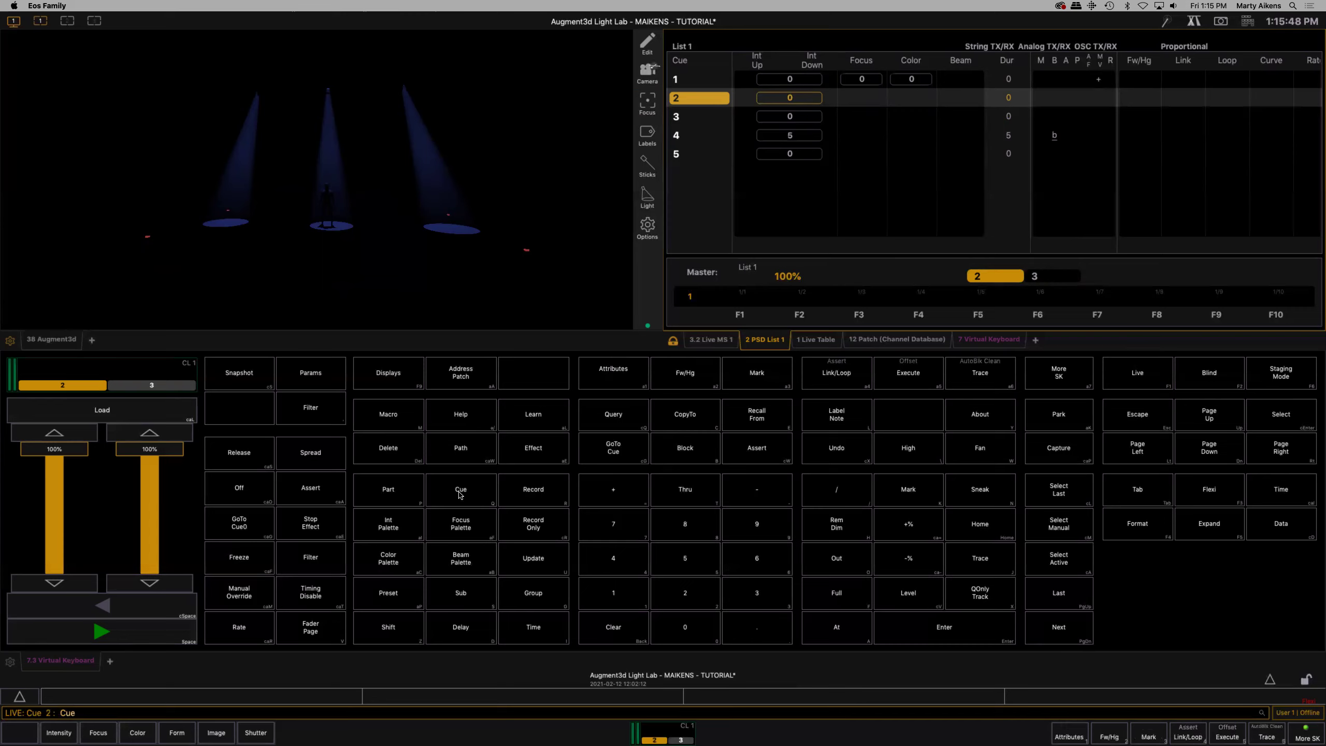
pyautogui.click(690, 601)
pyautogui.click(530, 632)
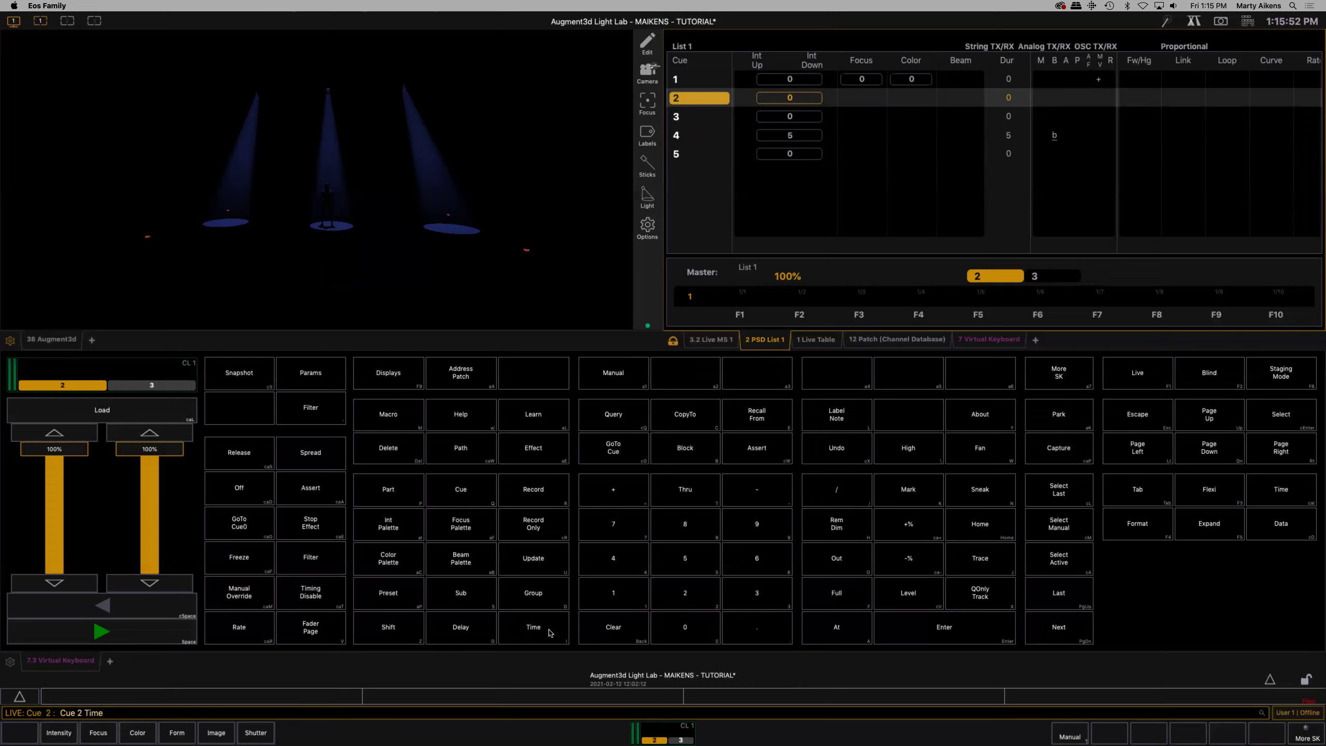
pyautogui.click(684, 630)
pyautogui.click(539, 630)
pyautogui.click(751, 594)
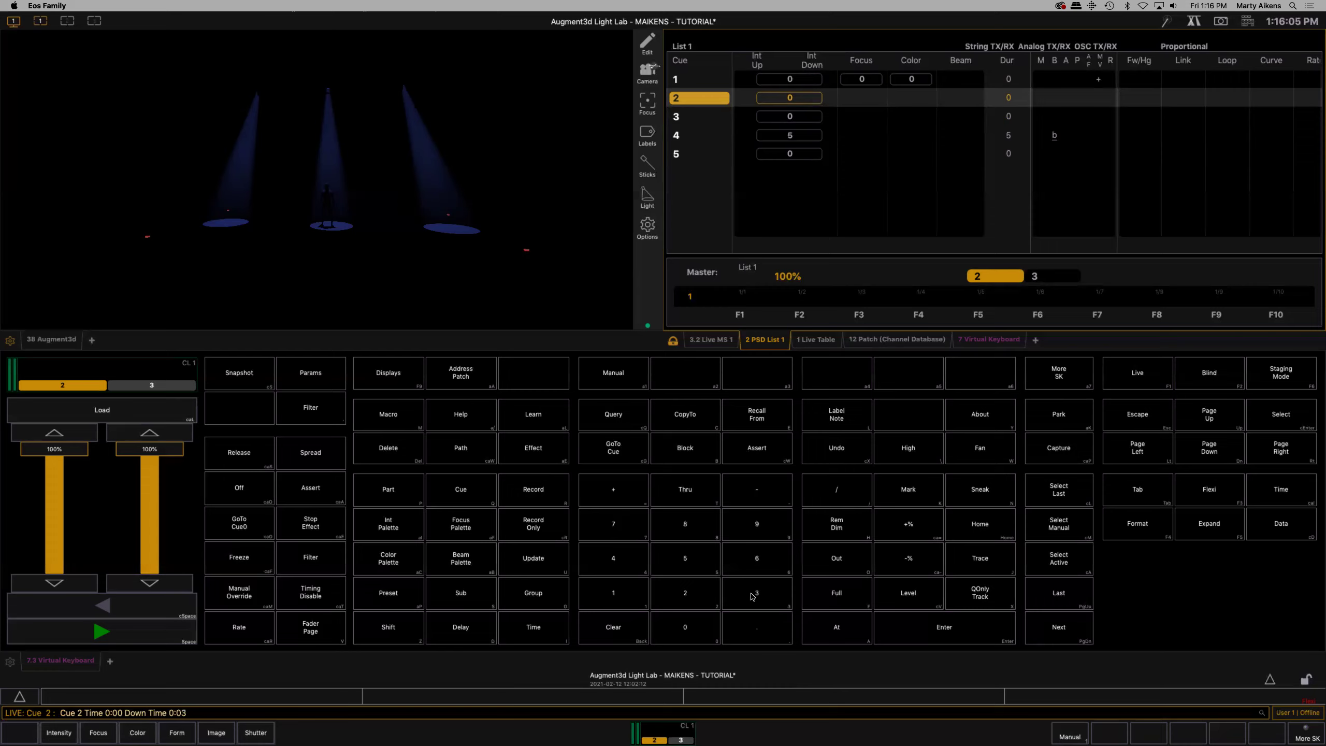
pyautogui.click(948, 640)
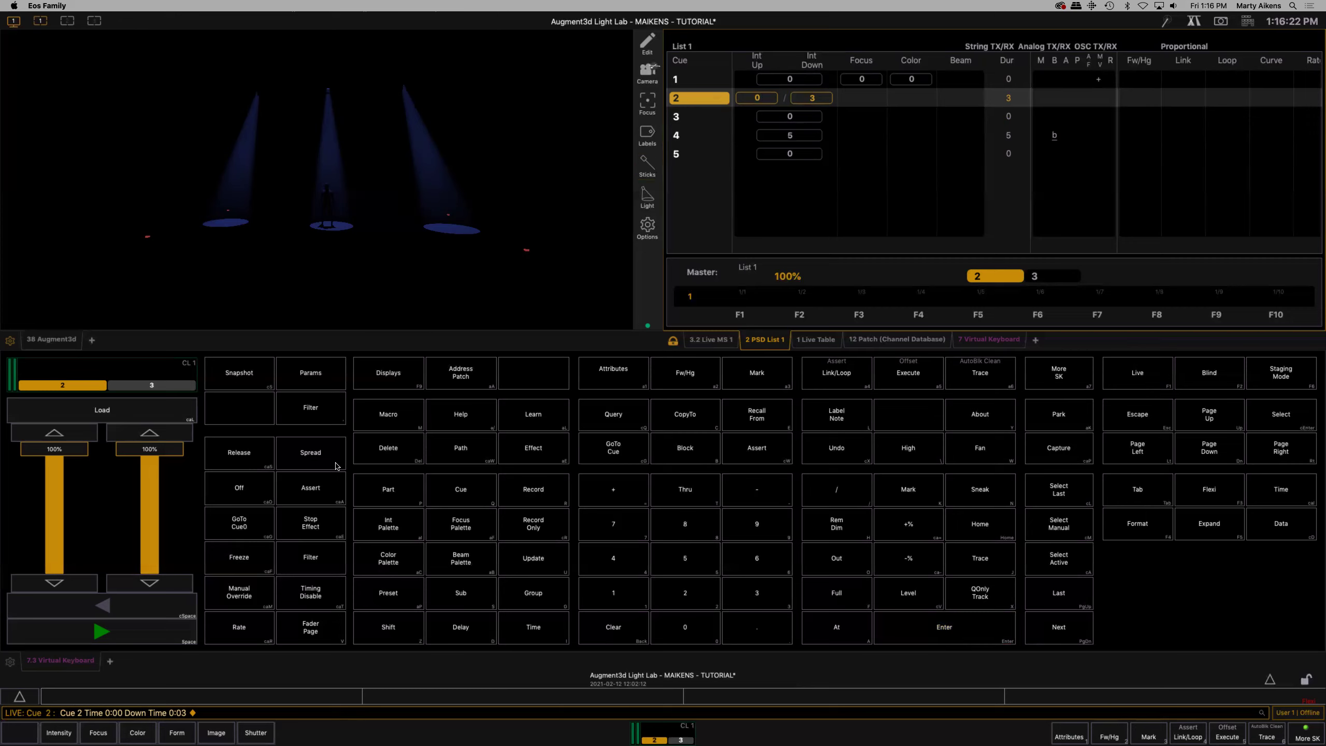
pyautogui.click(248, 530)
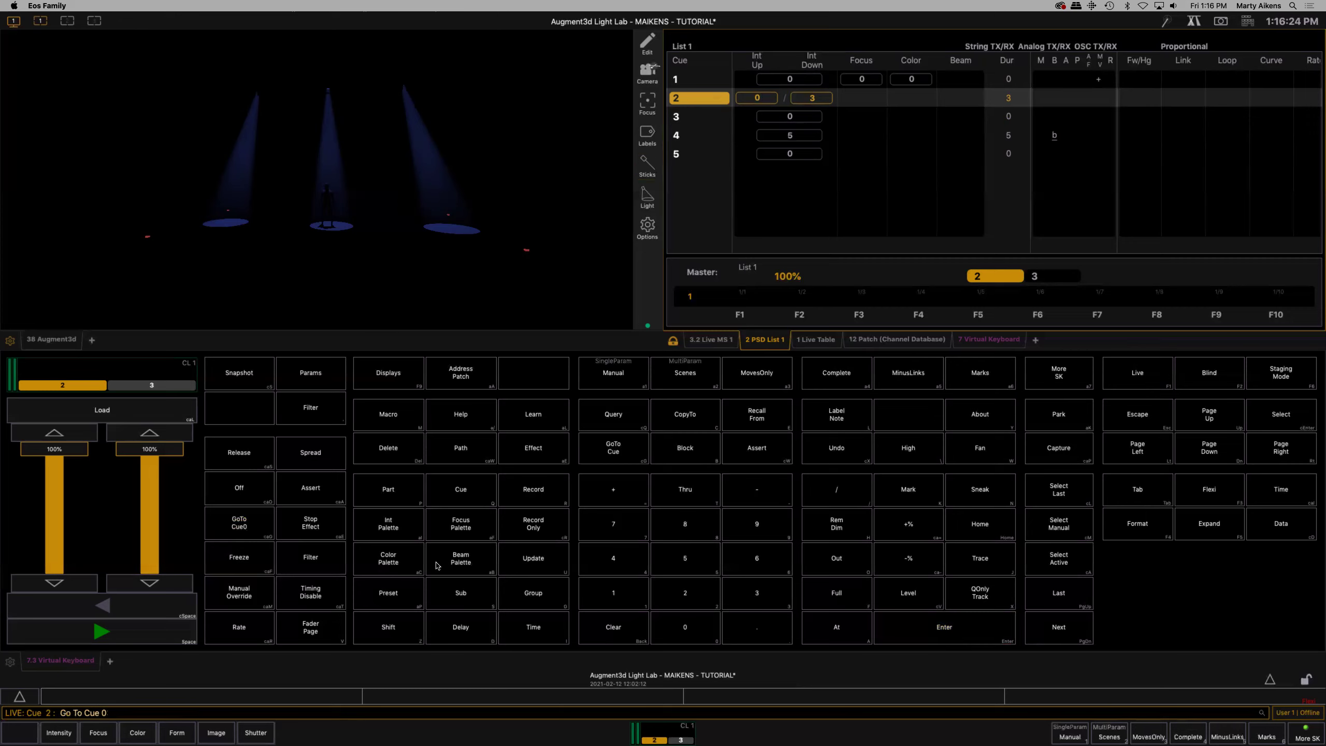
# Step: Go to cue 0 and run cues 1–3 to watch cue 2's new fade
pyautogui.click(950, 631)
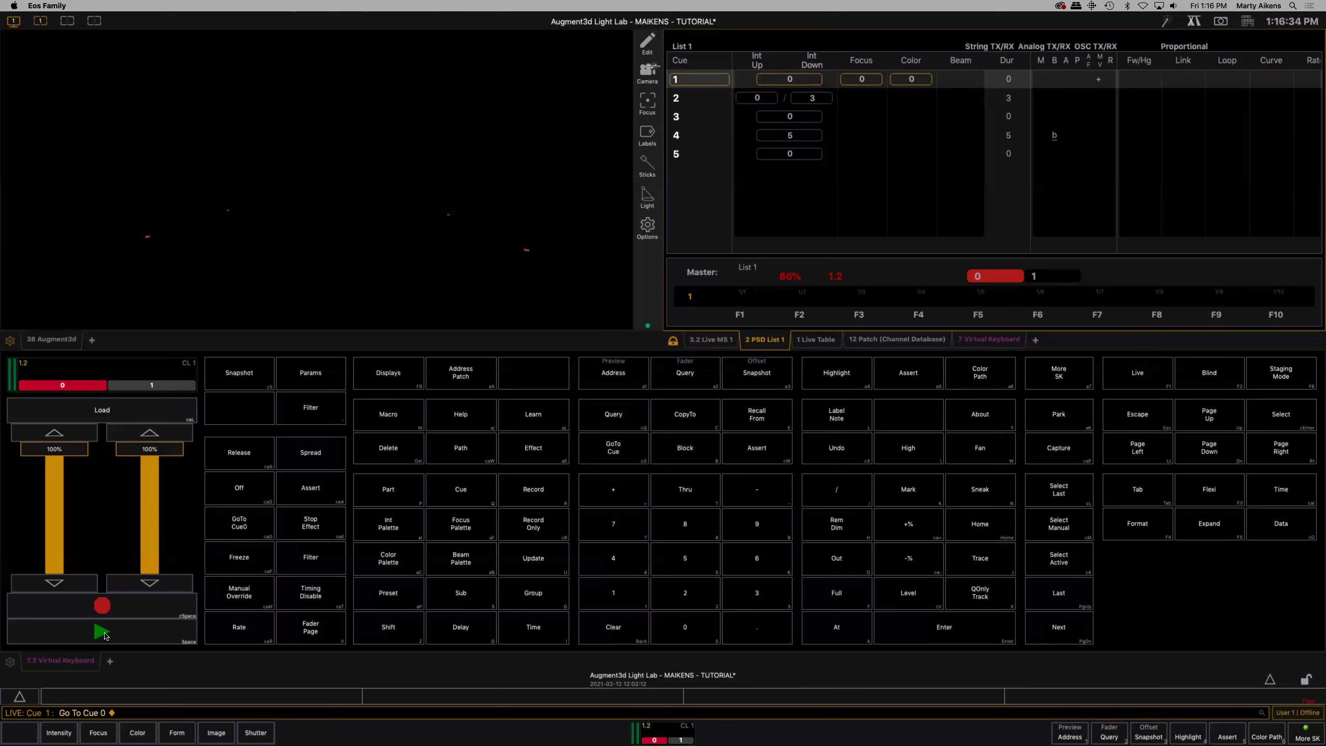
pyautogui.click(103, 632)
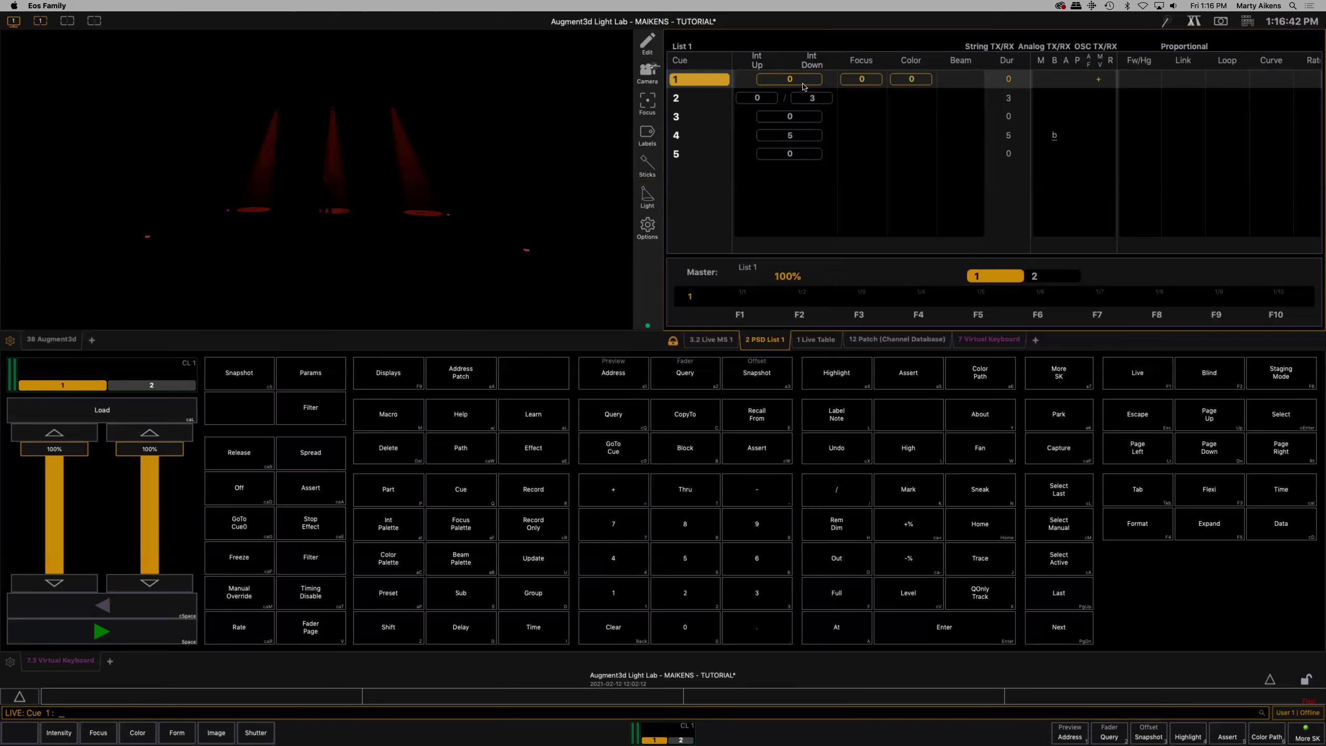
pyautogui.click(99, 632)
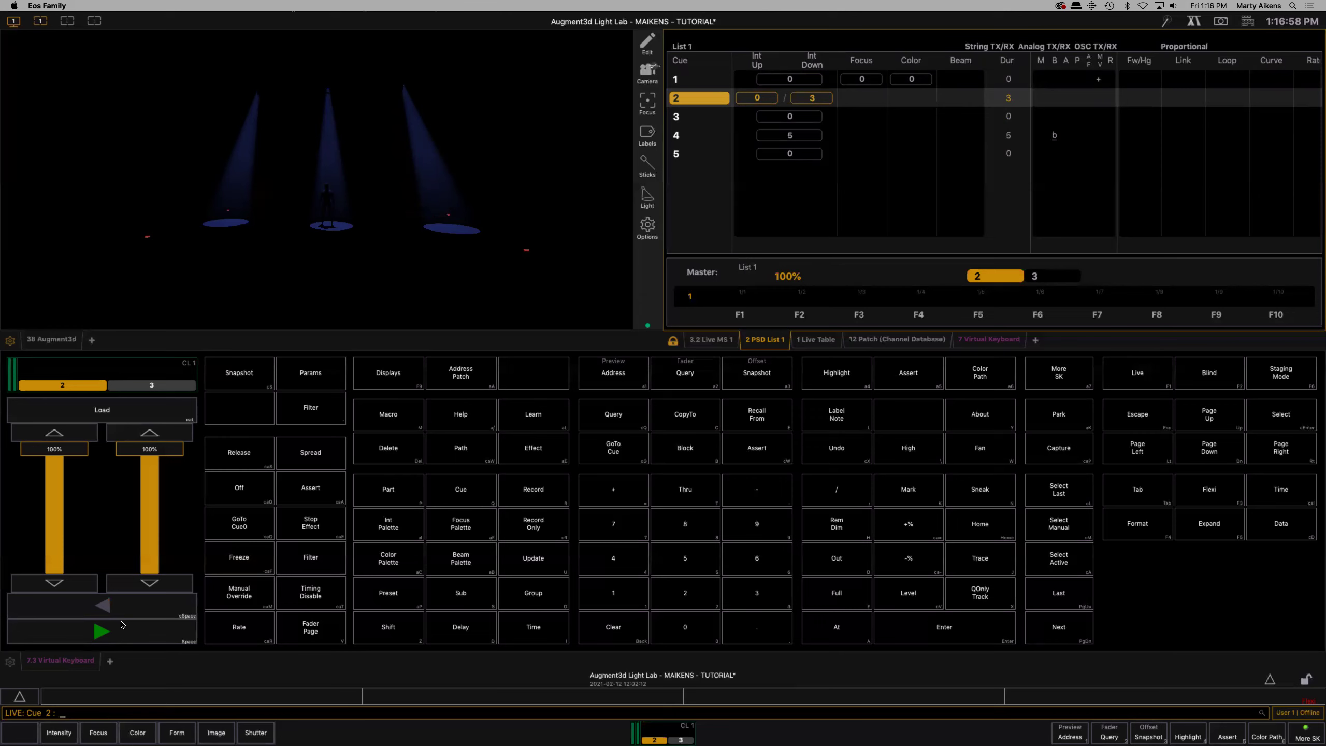
pyautogui.click(101, 631)
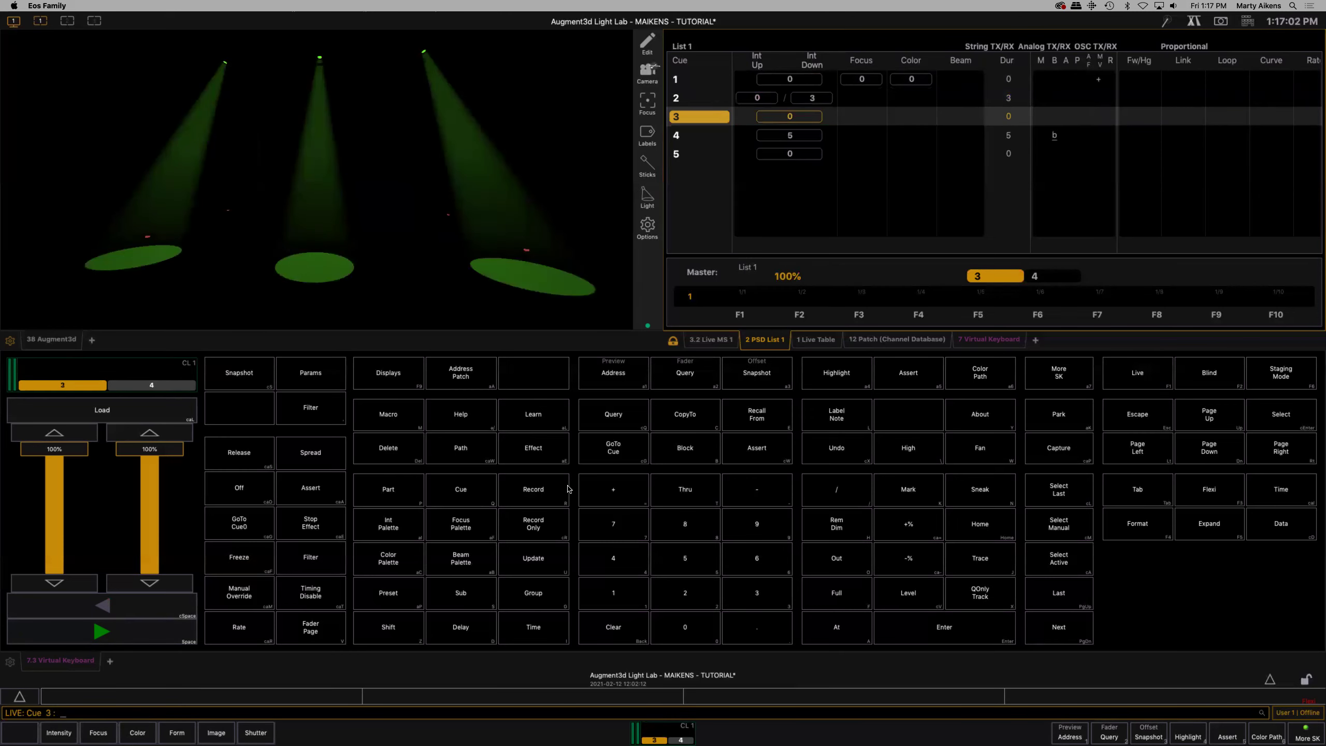
# Step: Set cue 3's timing to a 0-second upfade and 3-second downfade
pyautogui.click(466, 491)
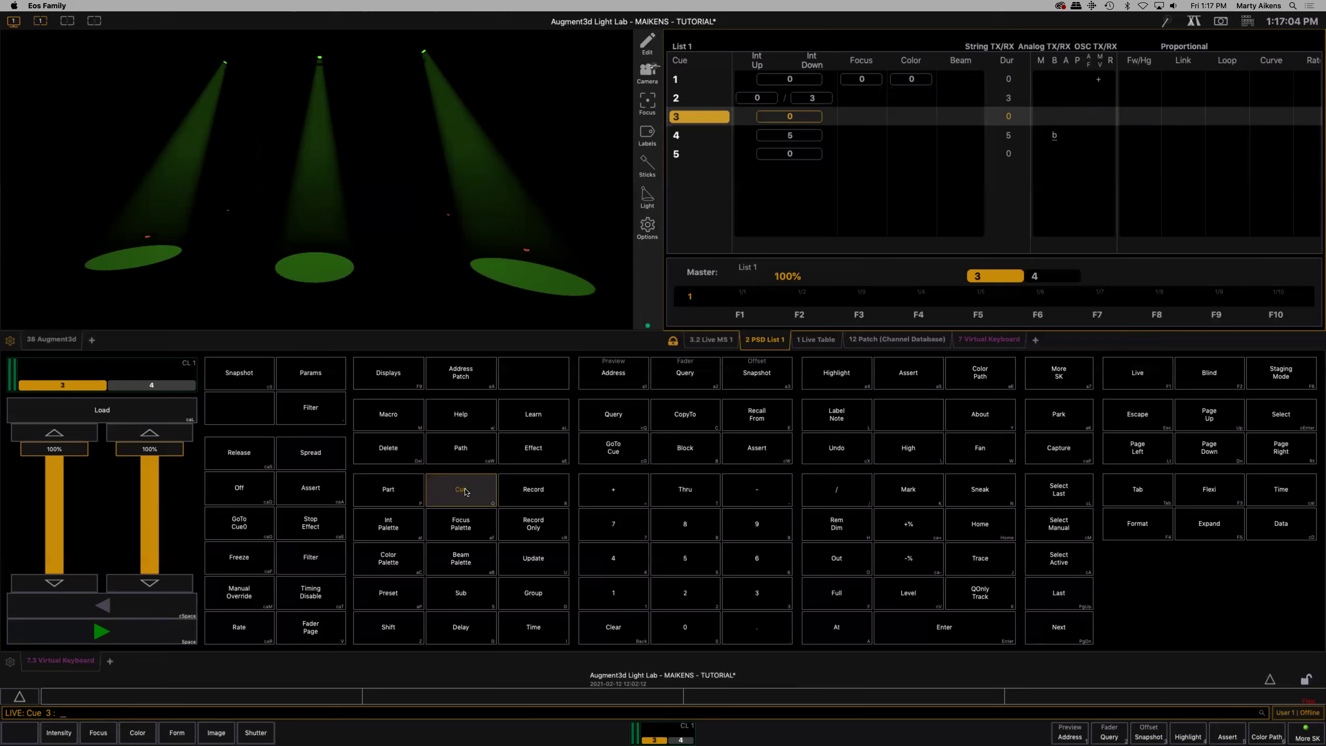
pyautogui.click(761, 597)
pyautogui.click(523, 633)
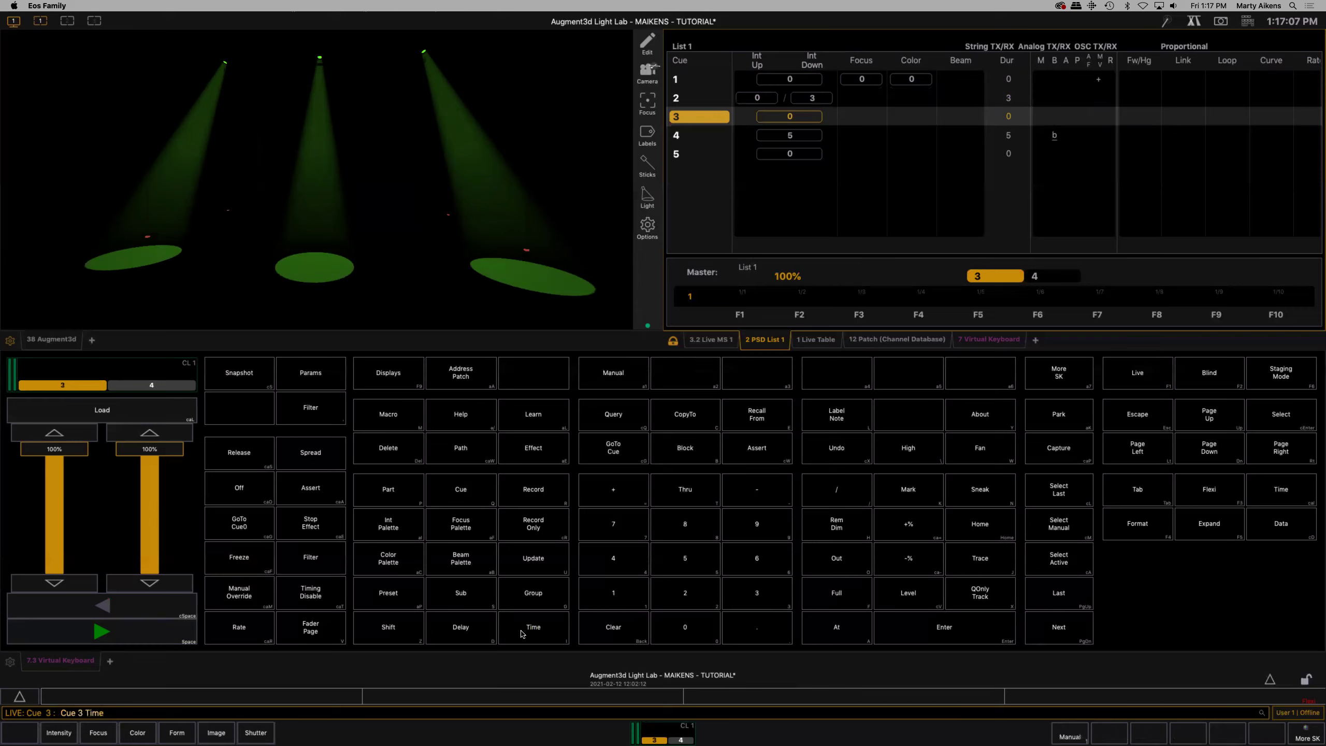
pyautogui.click(687, 630)
pyautogui.click(536, 629)
pyautogui.click(770, 600)
pyautogui.click(932, 627)
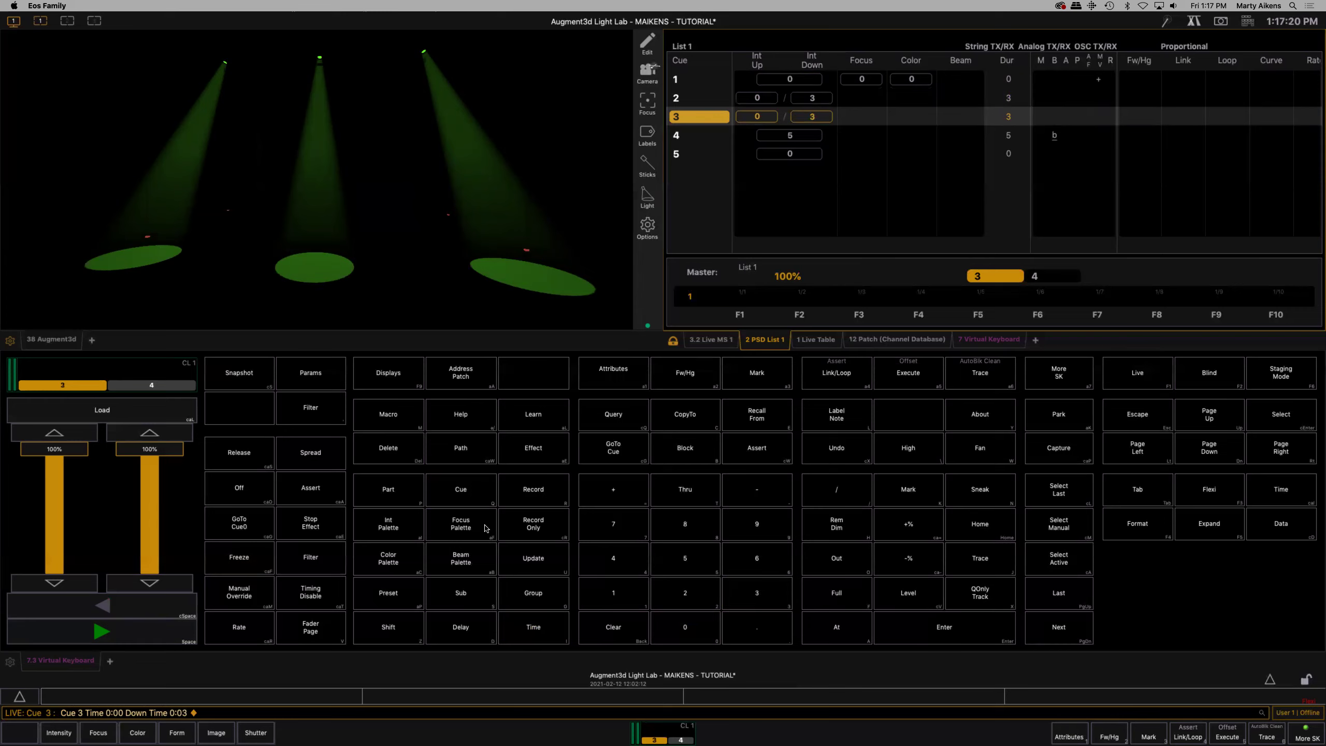
# Step: Clear the stray Cue command and begin Go To Cue 0
pyautogui.click(464, 495)
pyautogui.click(625, 628)
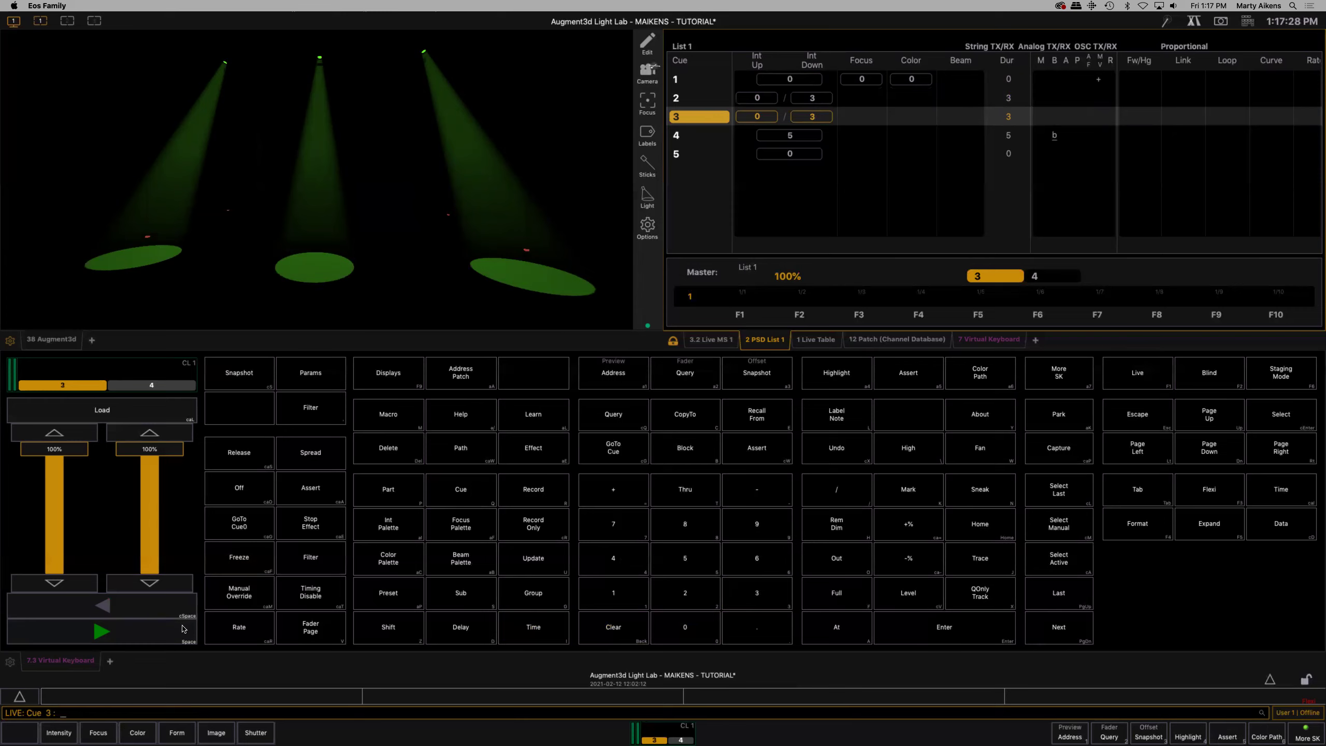
pyautogui.click(241, 523)
# Step: Go to cue 0 and replay cues 1–4, watching the new cue 2 and 3 fades
pyautogui.click(945, 632)
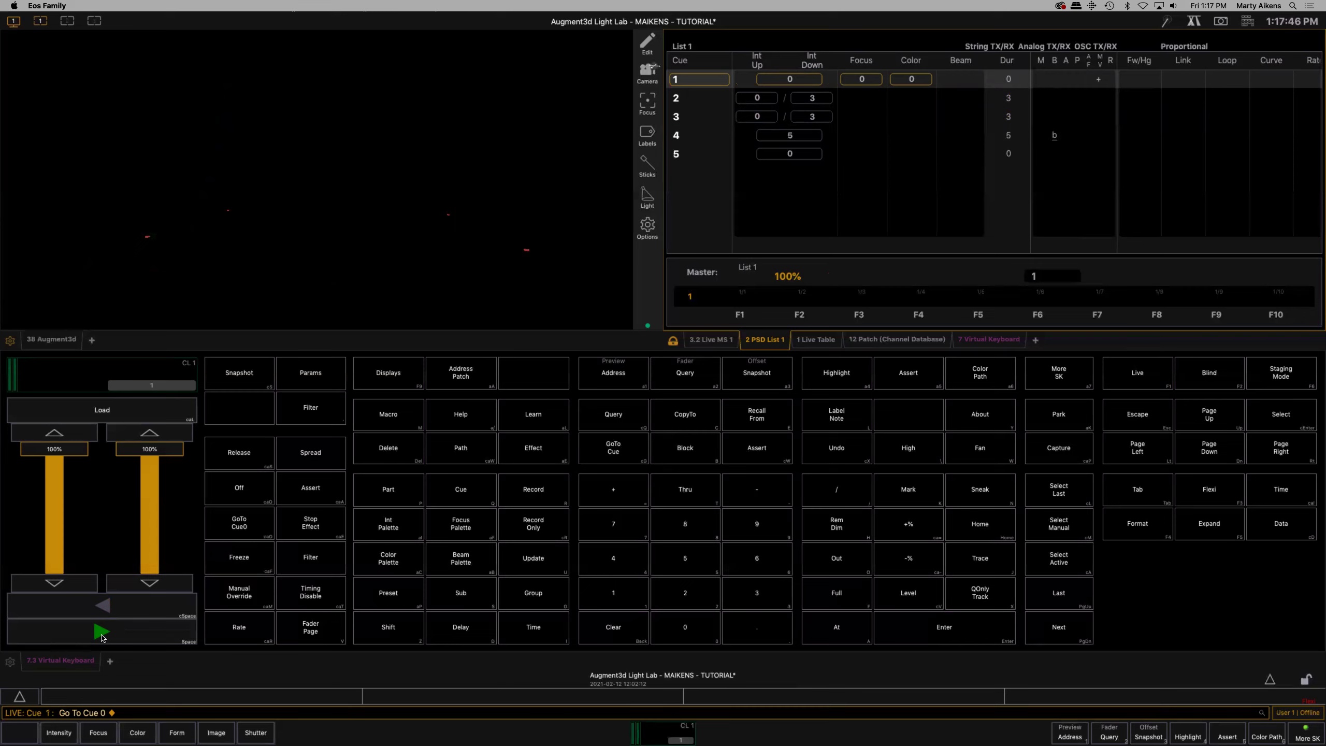
pyautogui.click(102, 633)
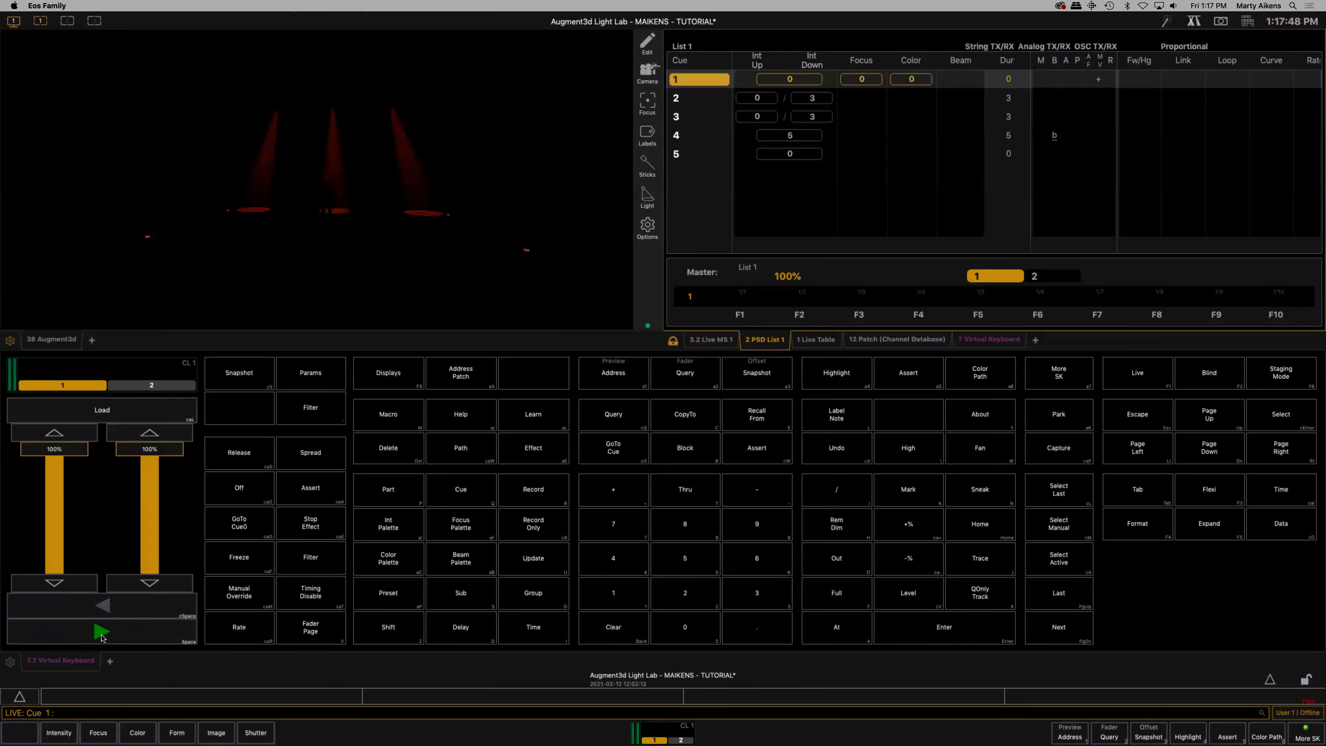
pyautogui.click(102, 633)
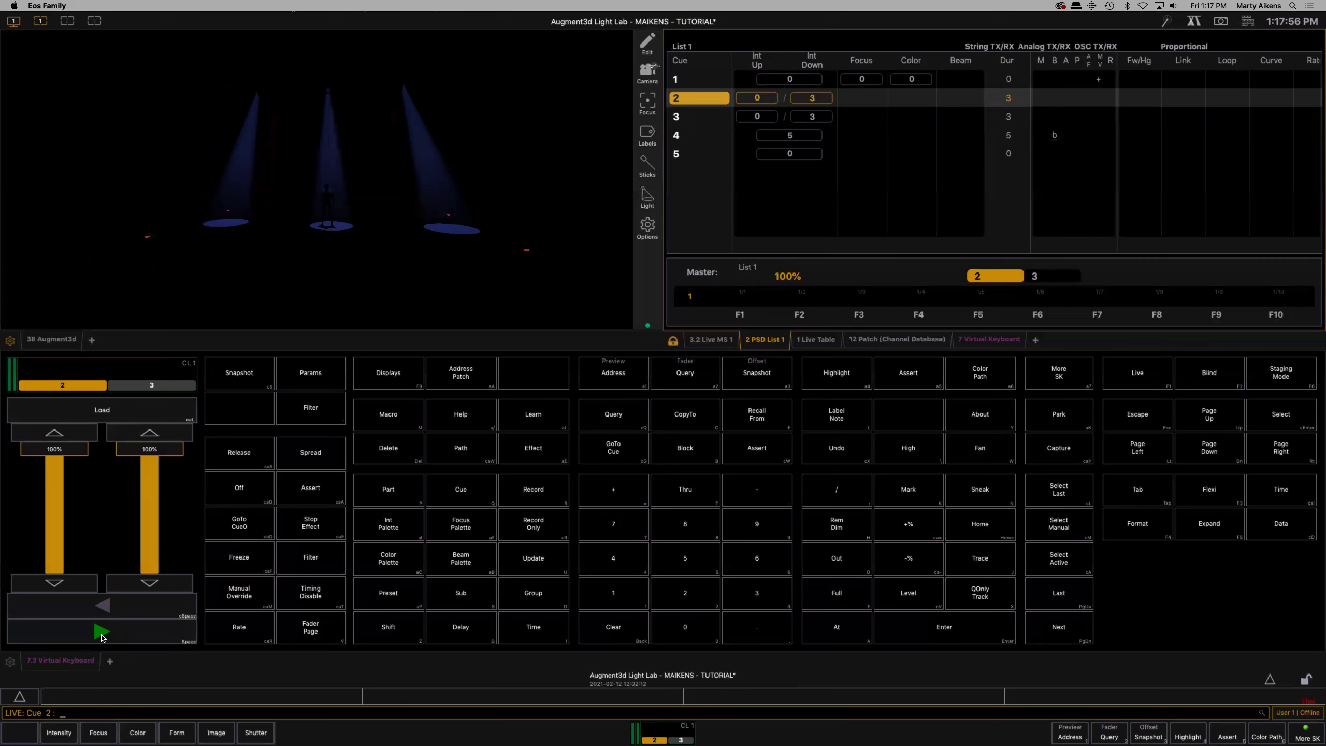
pyautogui.click(102, 633)
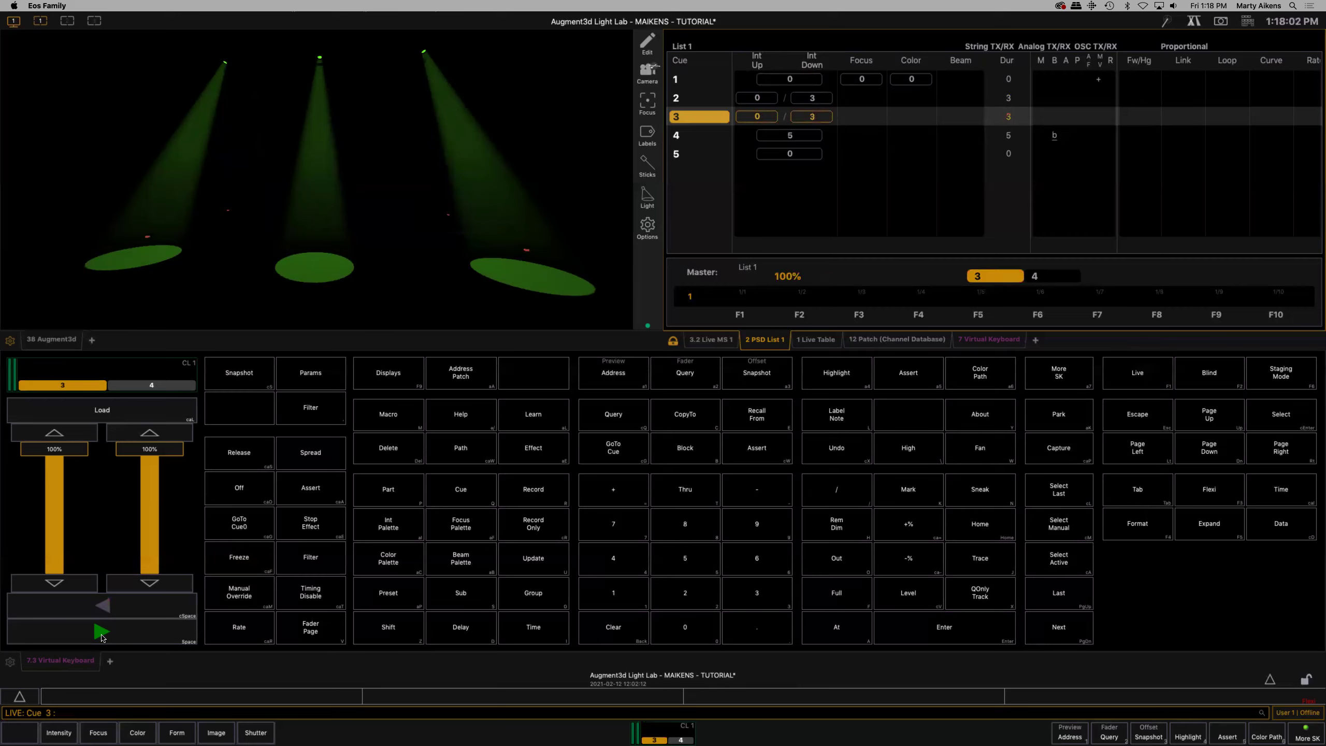
pyautogui.click(101, 633)
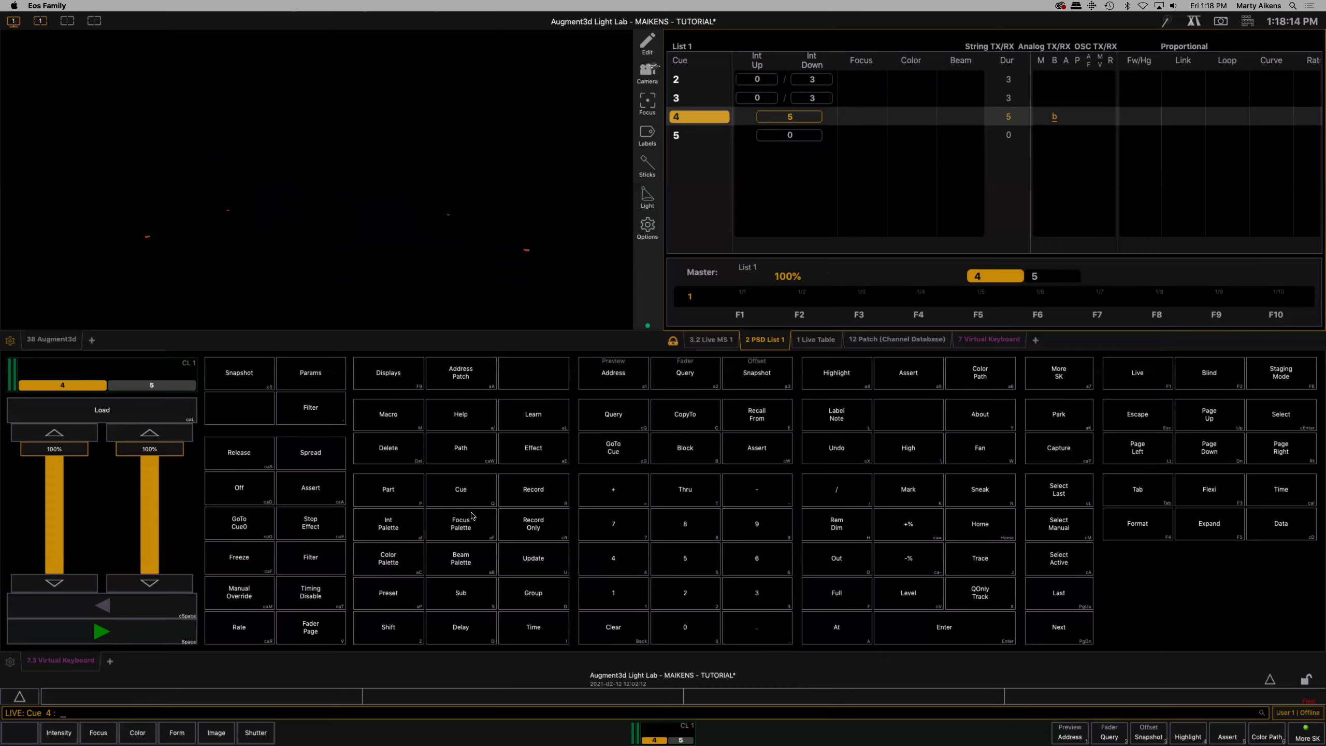
# Step: Clear the mistaken Cue 43 command entered on the keypad
pyautogui.click(471, 493)
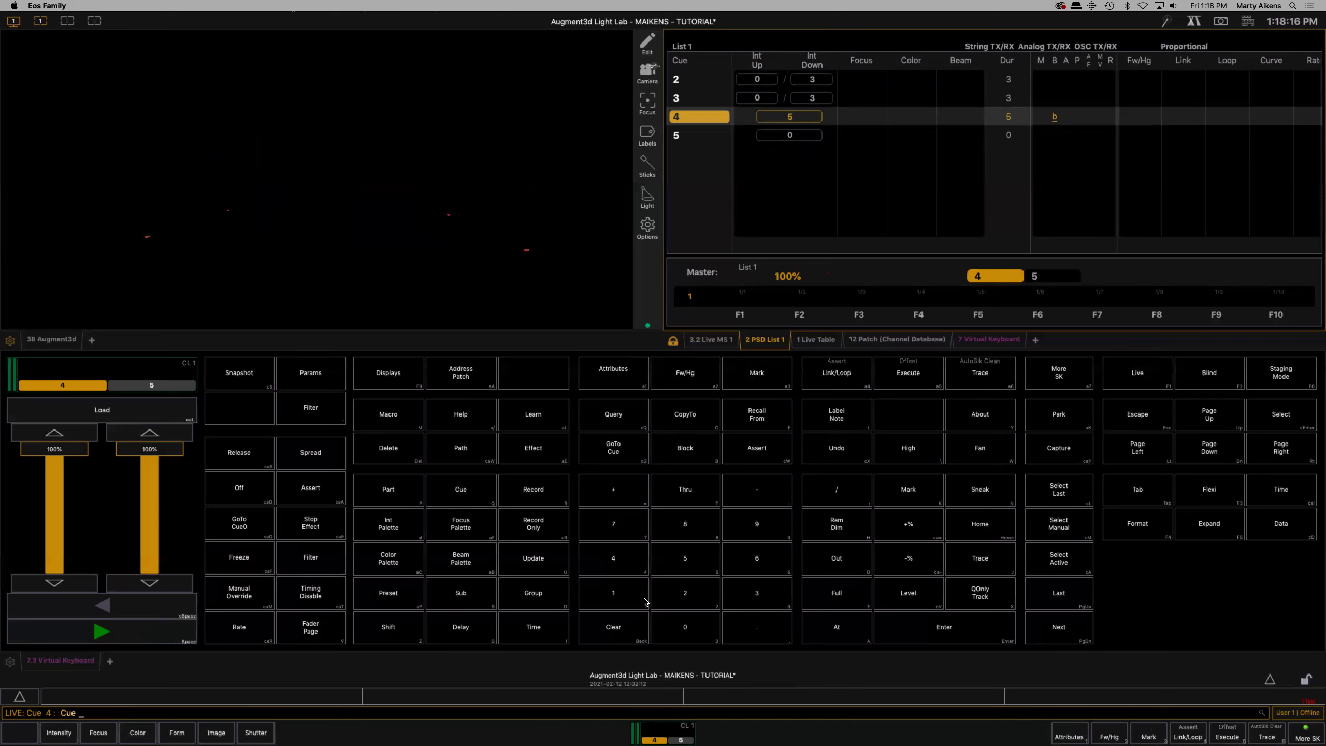
pyautogui.click(615, 562)
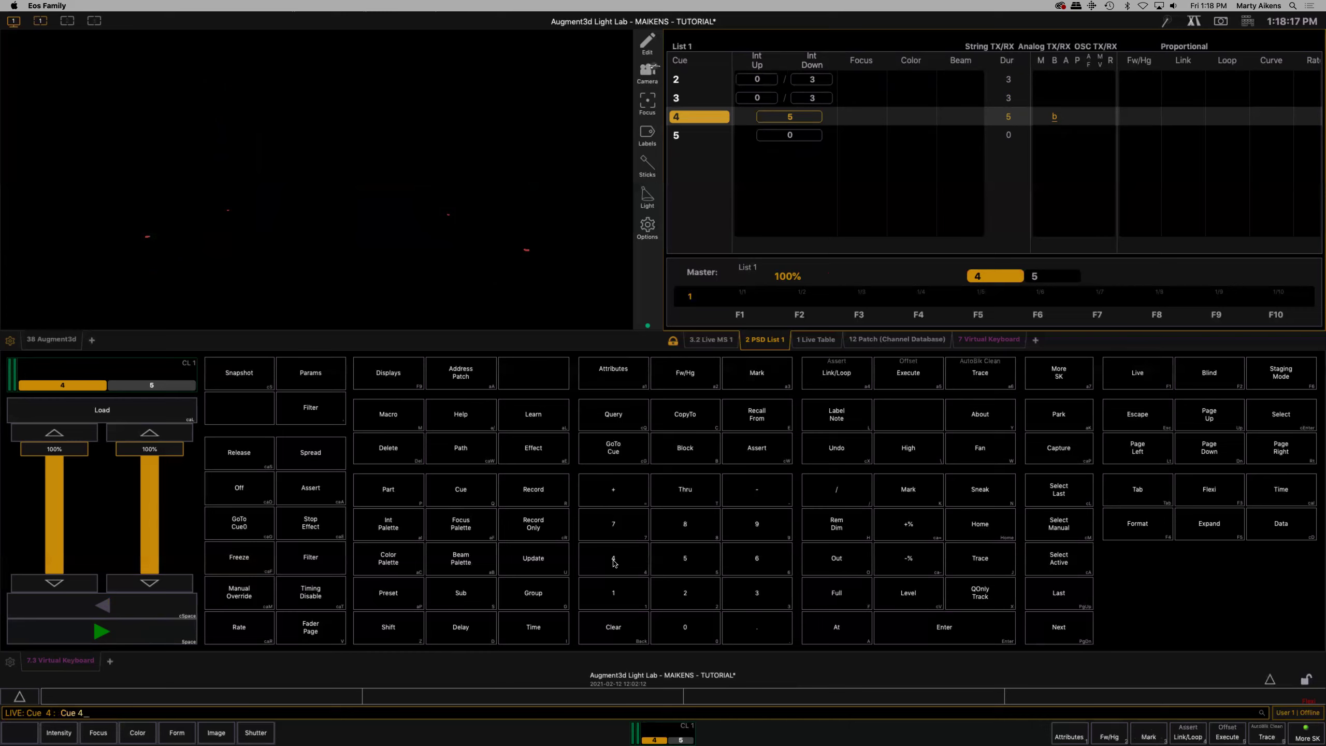
pyautogui.click(756, 600)
pyautogui.click(934, 635)
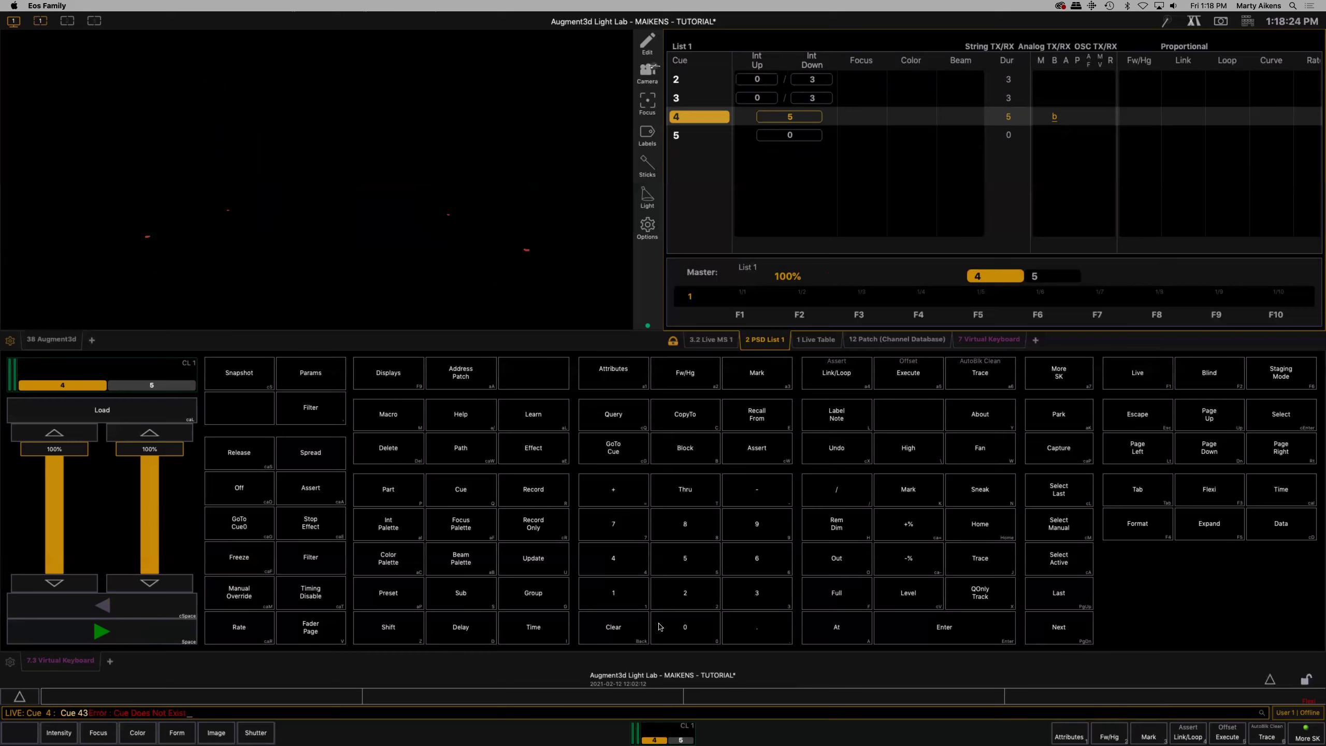
pyautogui.click(616, 628)
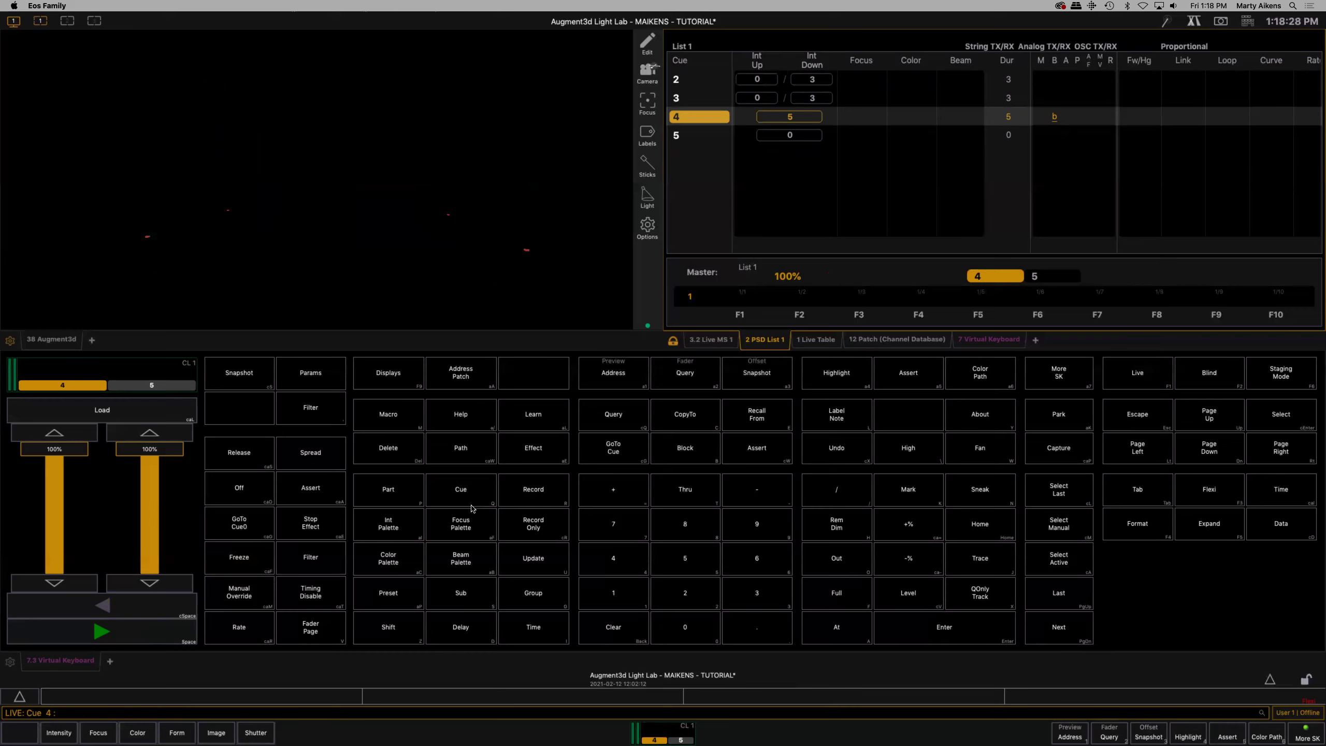
# Step: Change cue 4's fade time to 3 seconds
pyautogui.click(462, 491)
pyautogui.click(615, 553)
pyautogui.click(546, 634)
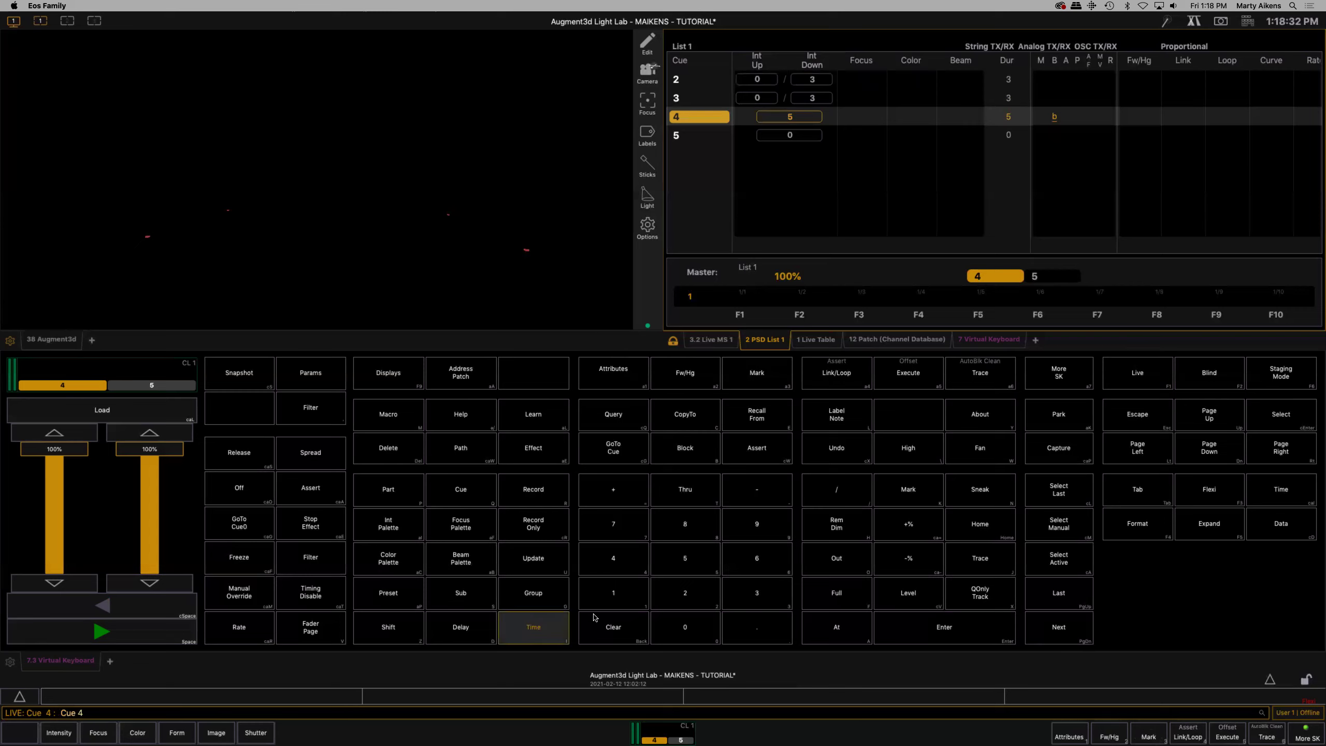
pyautogui.click(760, 600)
pyautogui.click(938, 625)
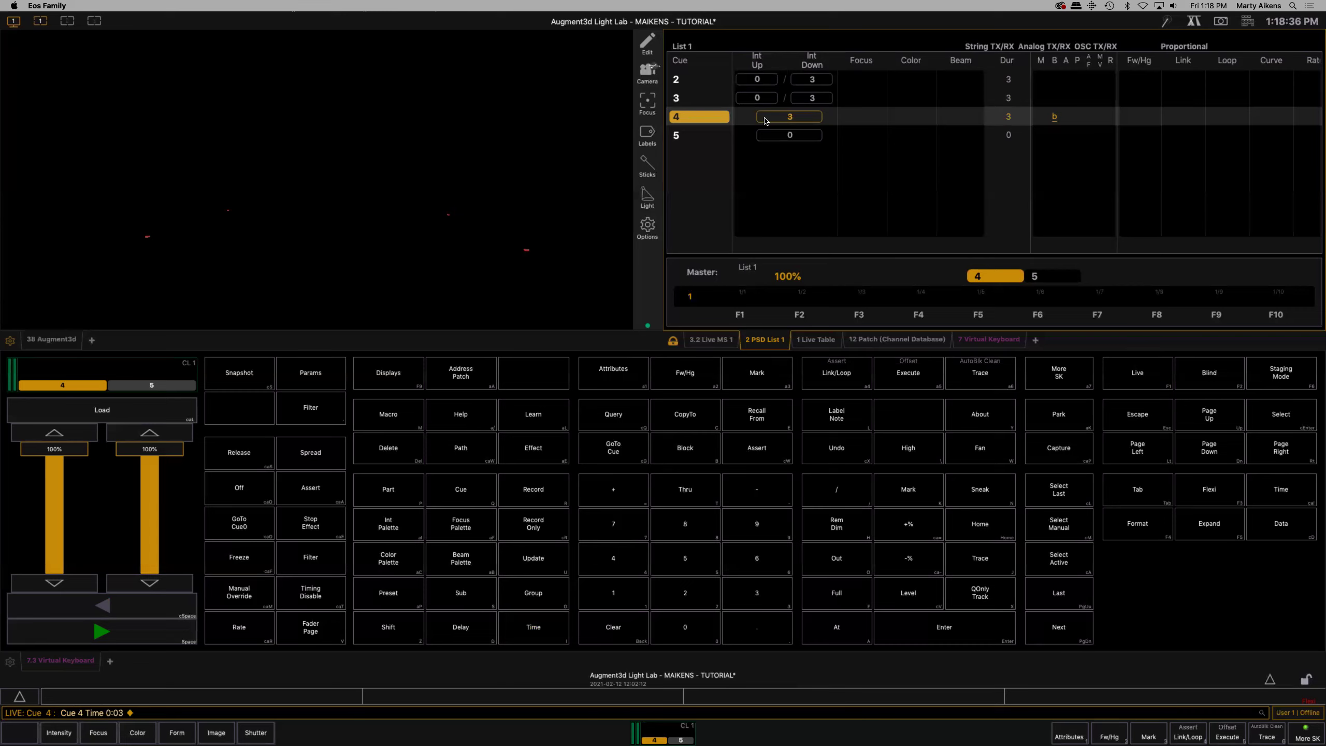
pyautogui.scroll(1, 809, 157)
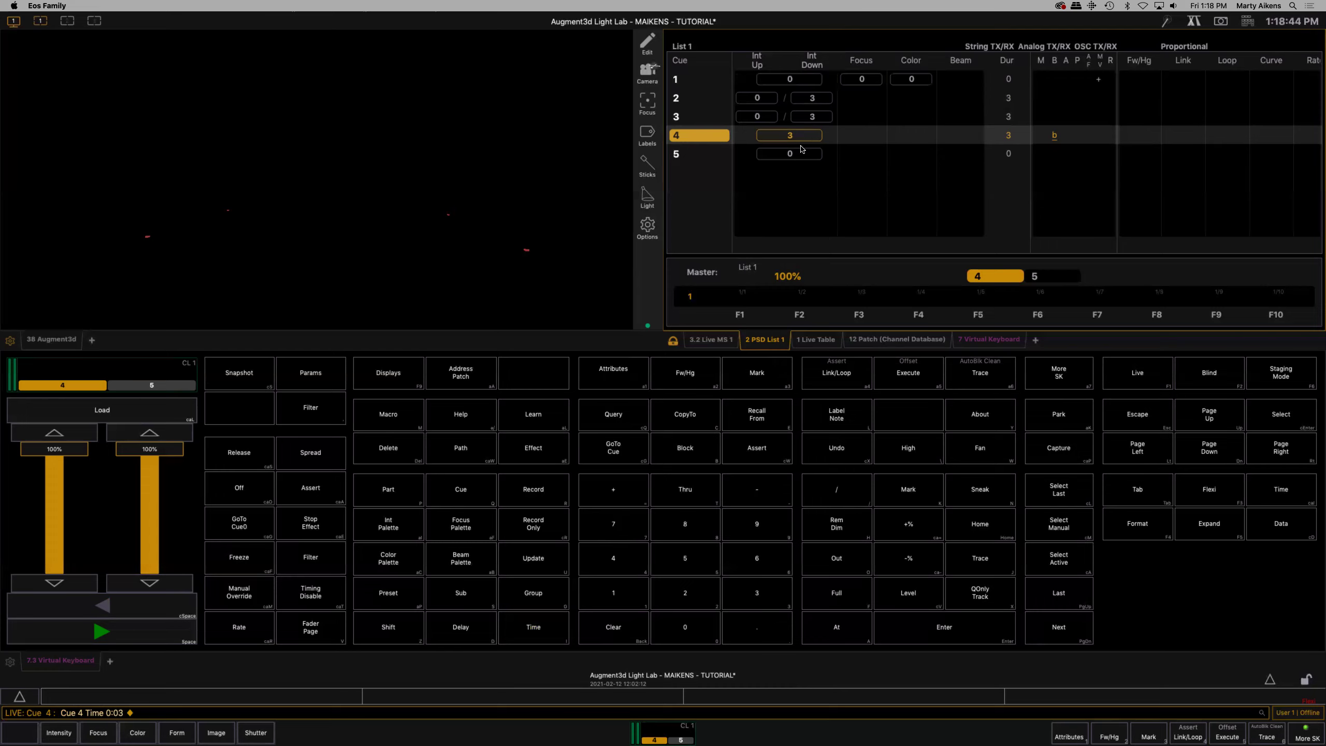
# Step: Go to cue 0 and run cues 1–5, checking cue 4's 3-second fade
pyautogui.click(243, 535)
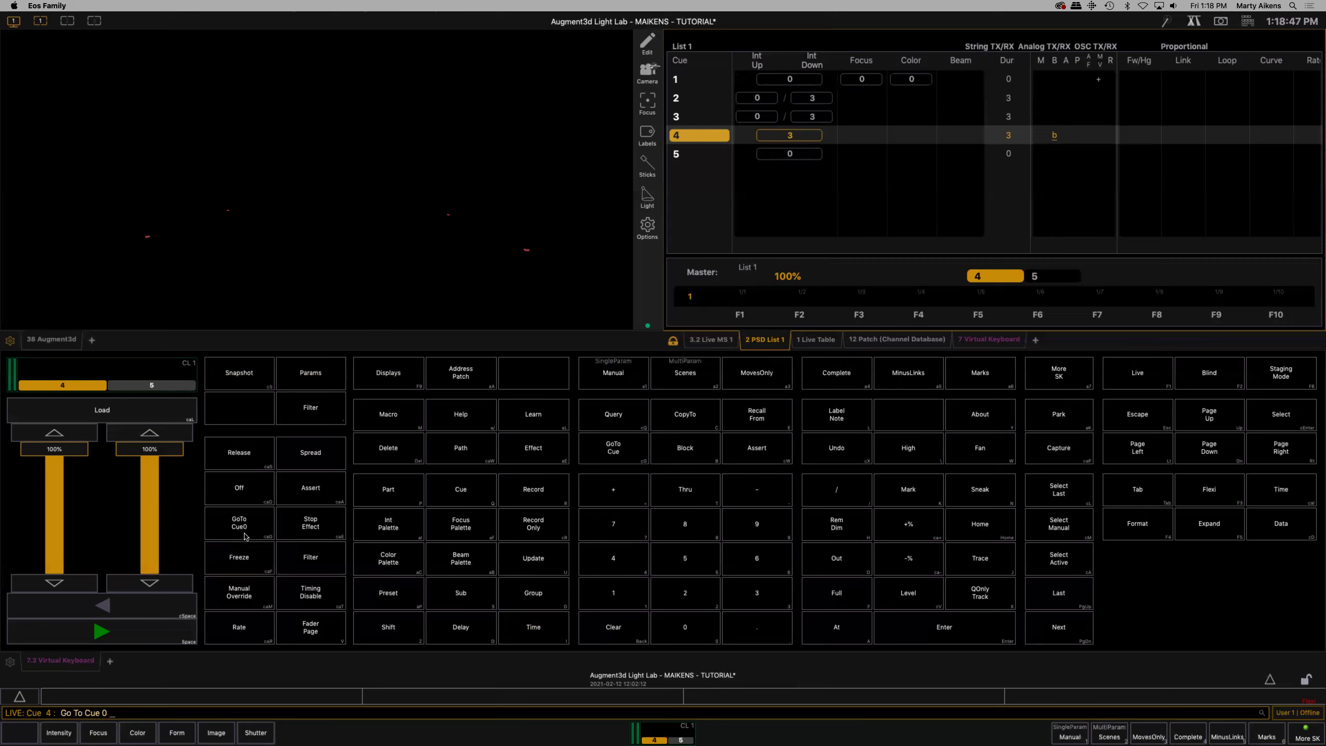
pyautogui.click(918, 632)
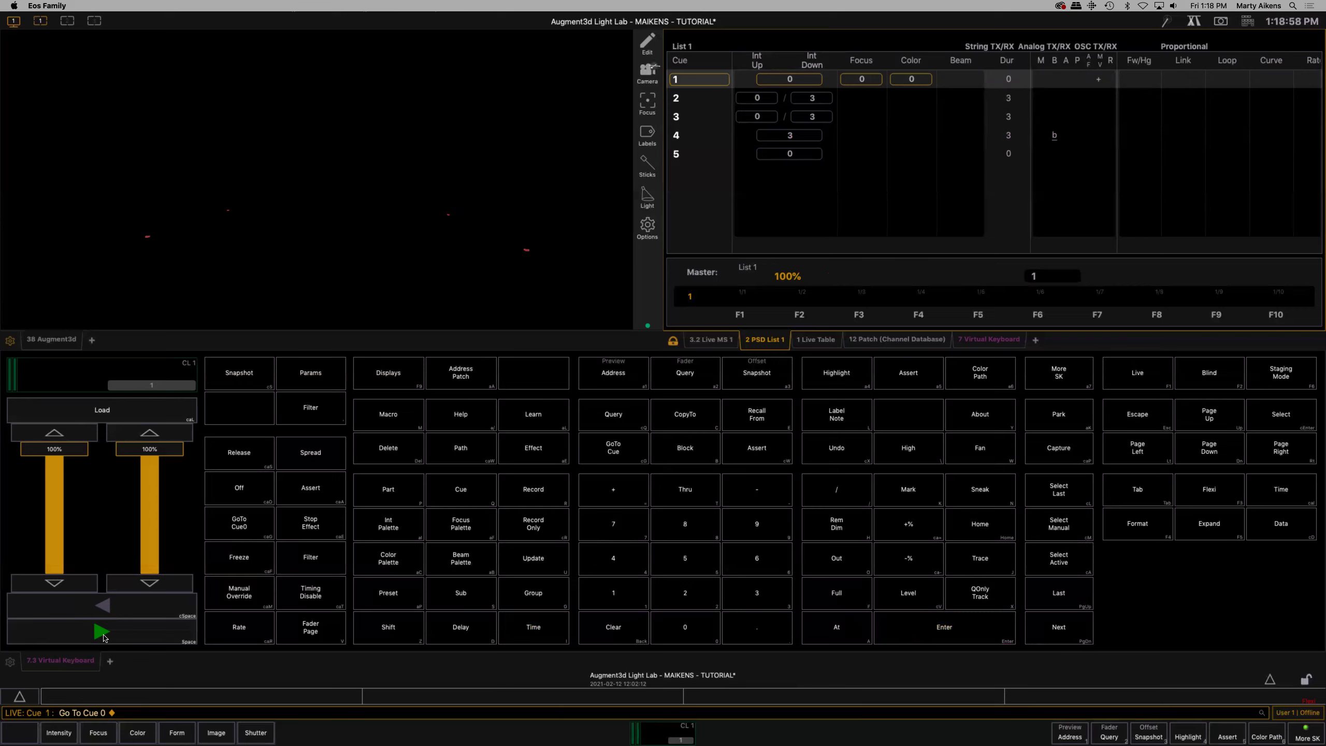
pyautogui.click(101, 636)
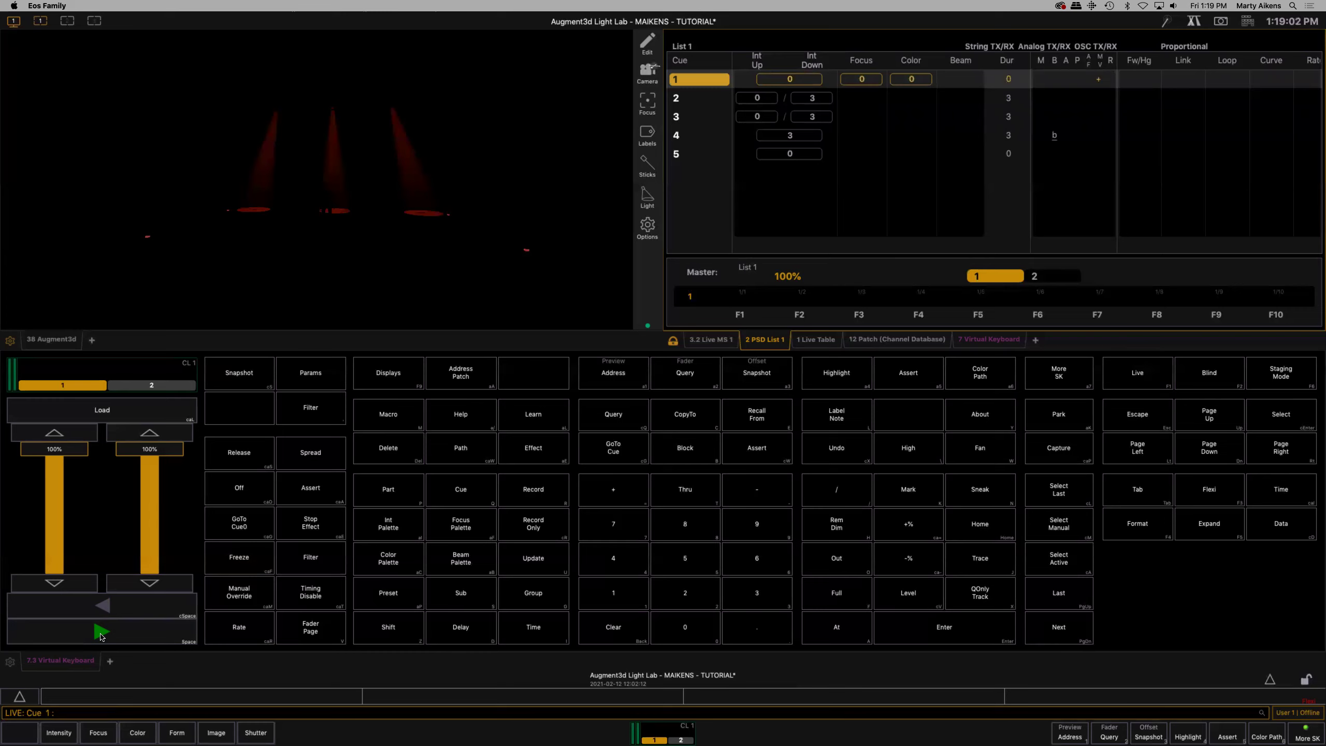
pyautogui.click(101, 636)
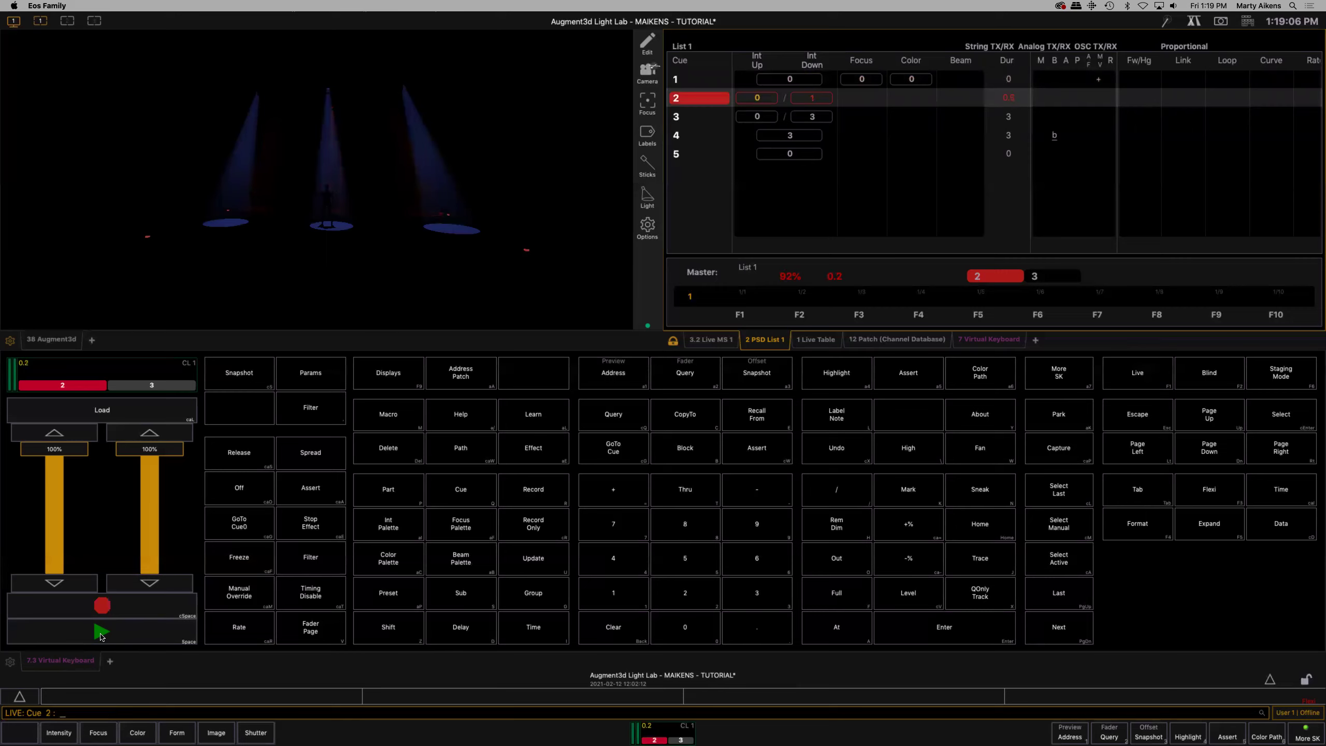
pyautogui.click(101, 636)
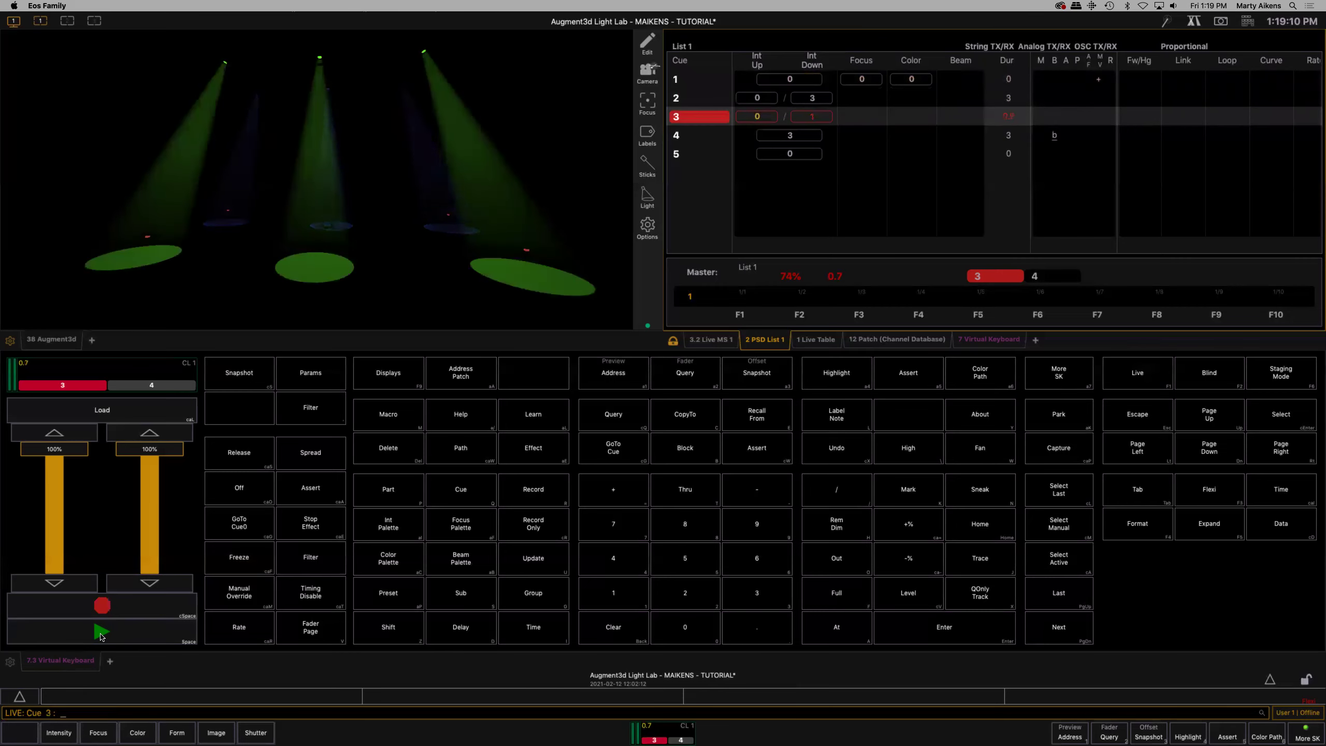
pyautogui.click(101, 636)
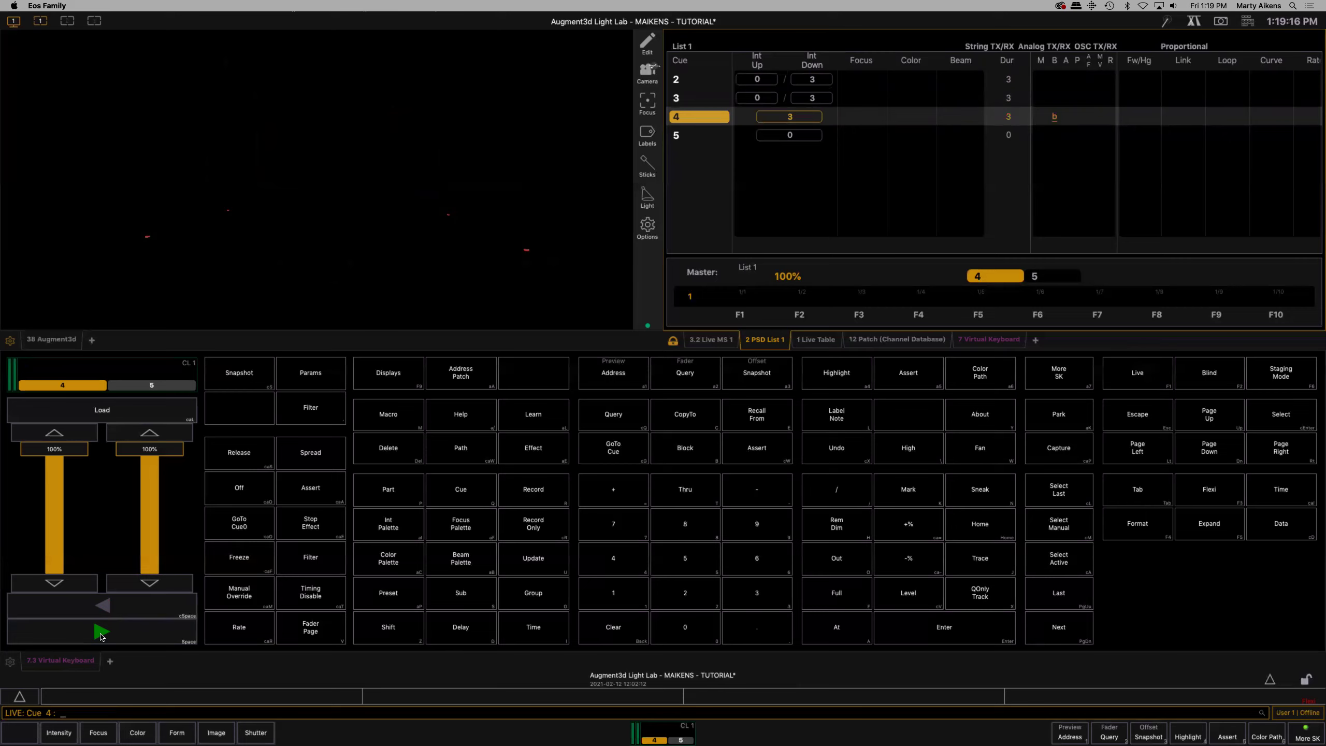
pyautogui.click(101, 636)
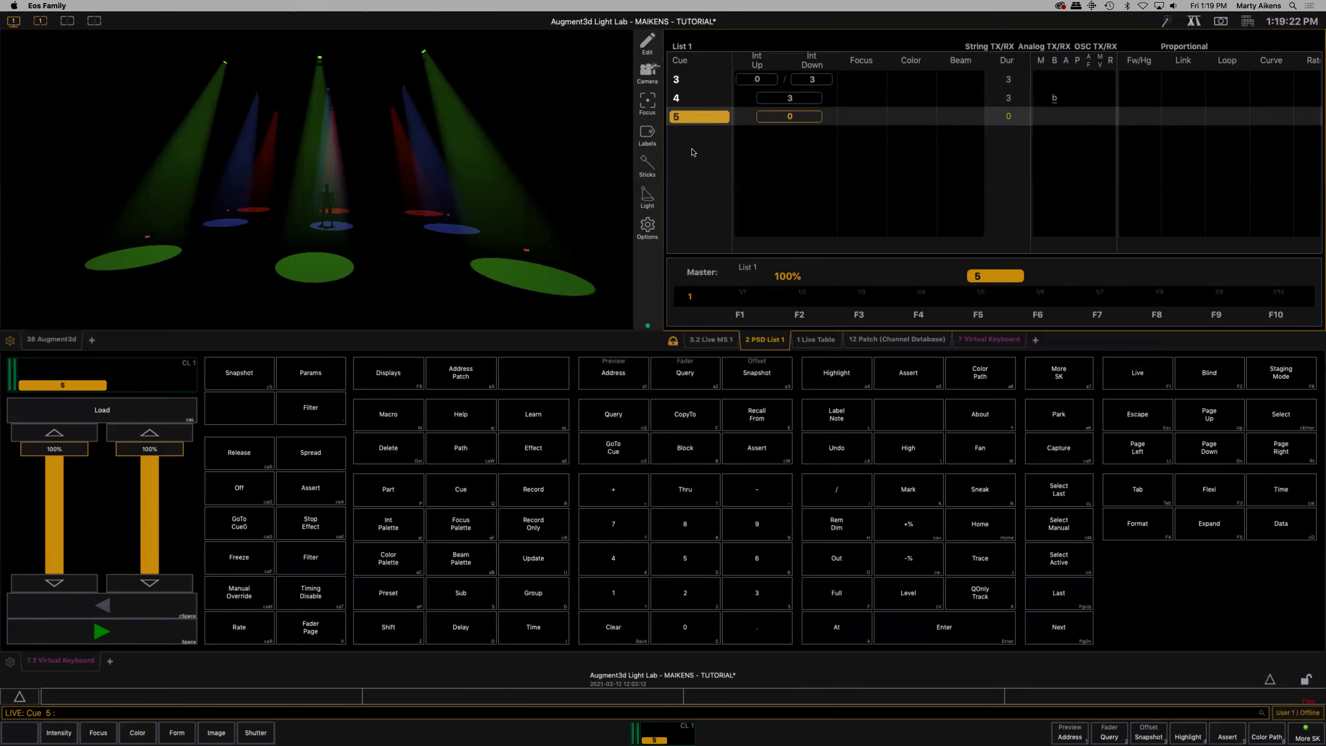
pyautogui.scroll(2, 697, 164)
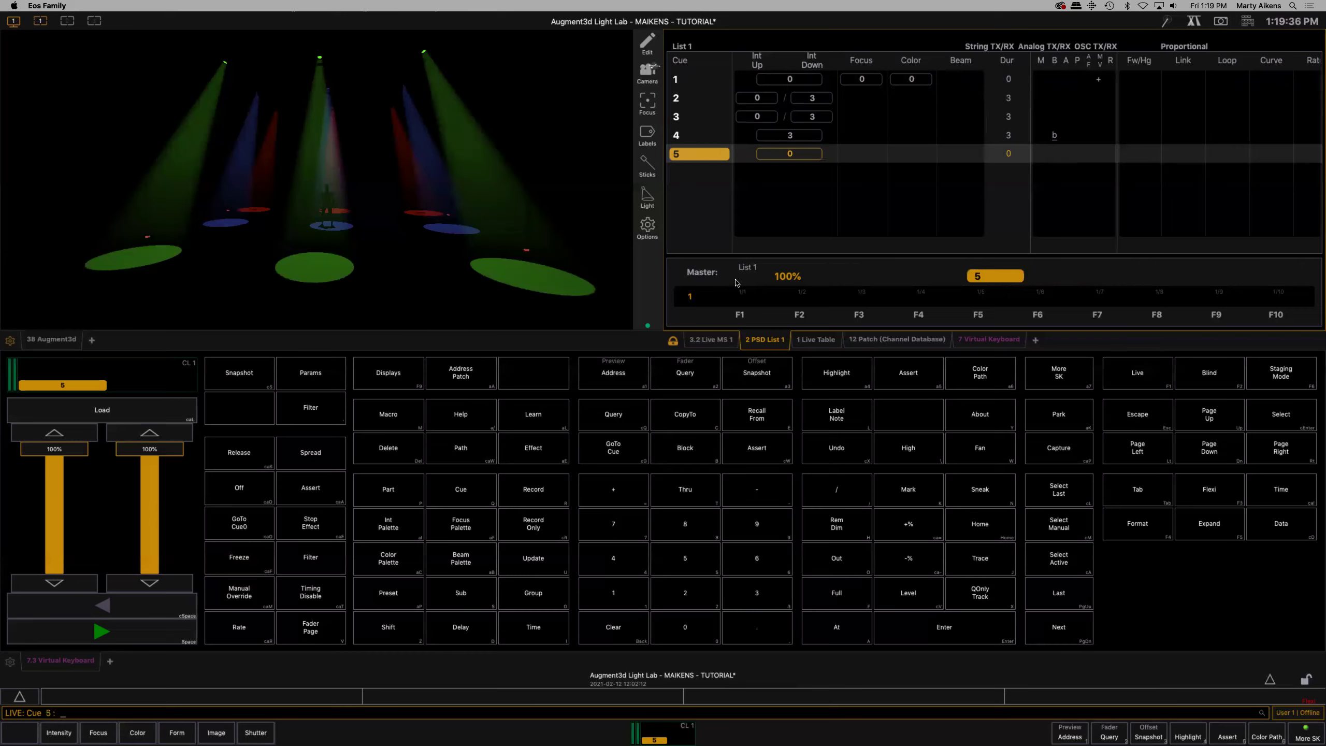
# Step: Give cue 2 a 3-second up time and 0-second down time
pyautogui.click(461, 492)
pyautogui.click(683, 594)
pyautogui.click(542, 634)
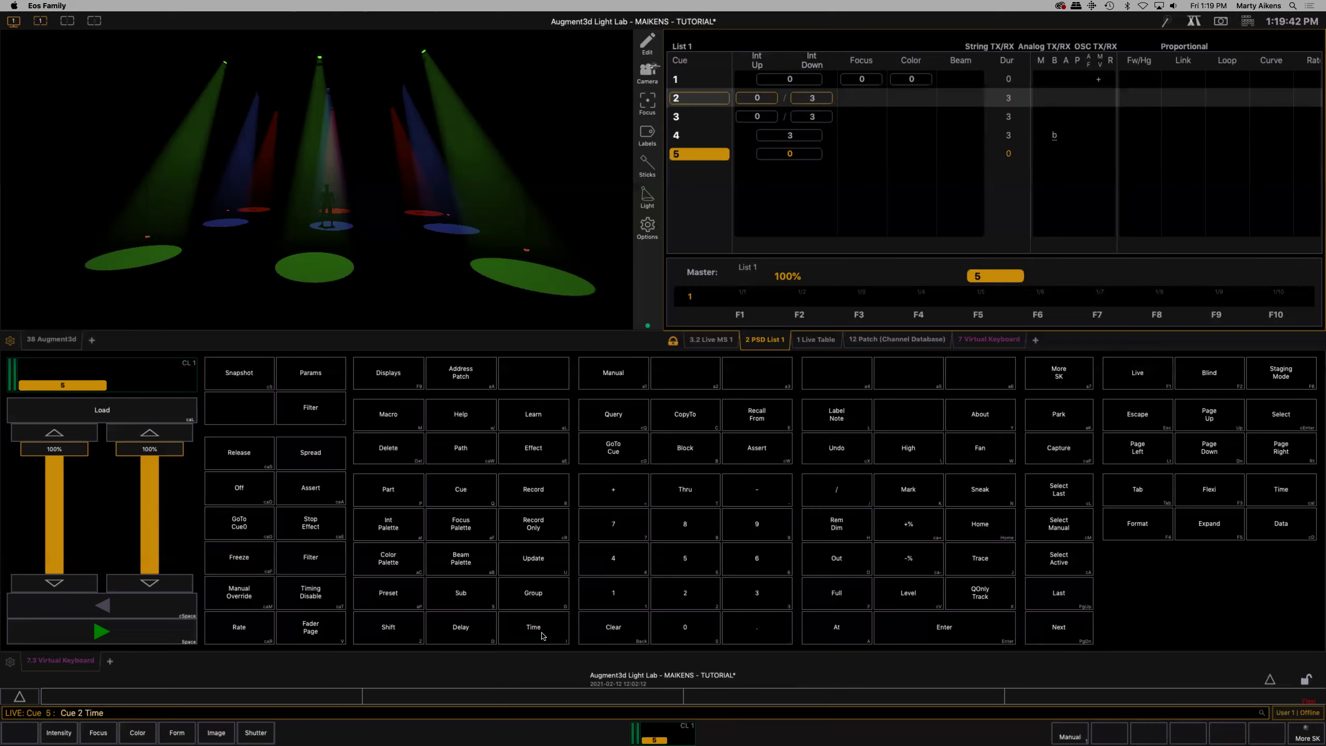
pyautogui.click(757, 596)
pyautogui.click(529, 630)
pyautogui.click(688, 630)
pyautogui.click(948, 632)
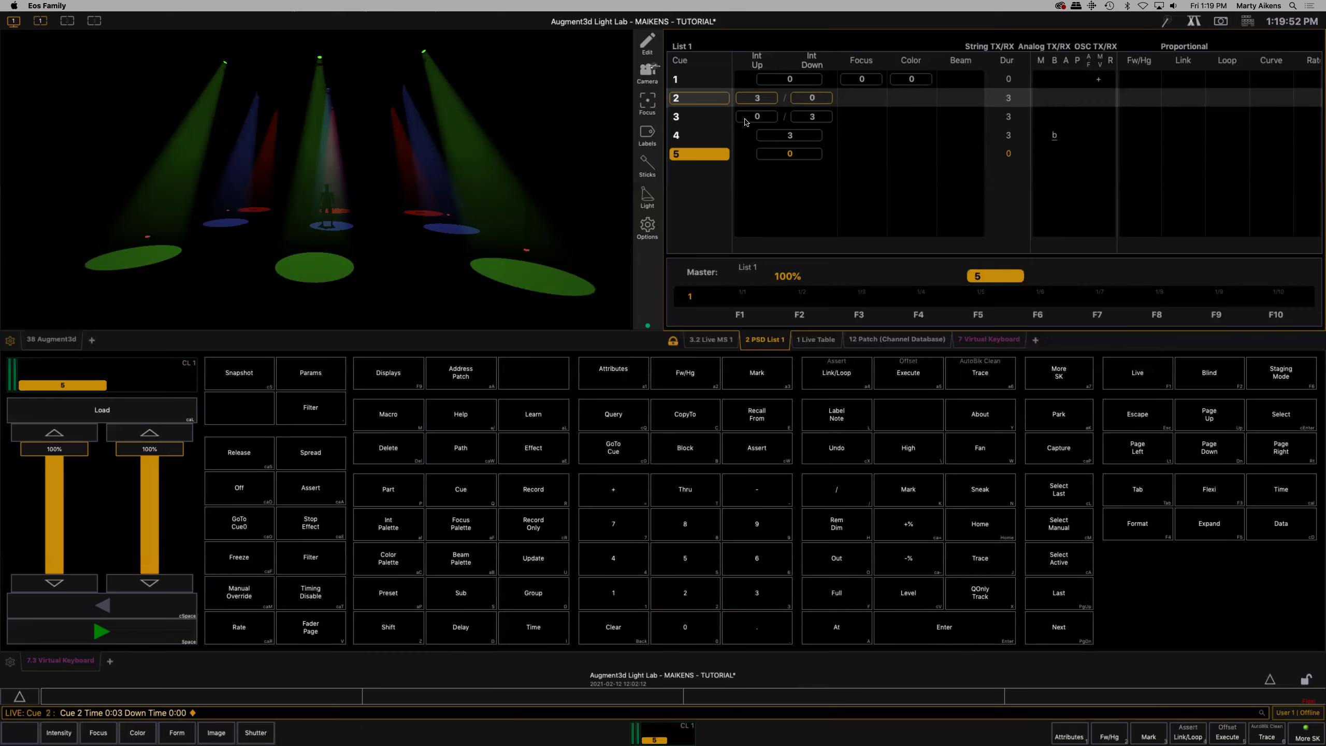
# Step: Give cue 3 a 3-second up time and 0-second down time
pyautogui.click(461, 496)
pyautogui.click(764, 598)
pyautogui.click(532, 631)
pyautogui.click(755, 602)
pyautogui.click(537, 633)
pyautogui.click(693, 635)
pyautogui.click(950, 632)
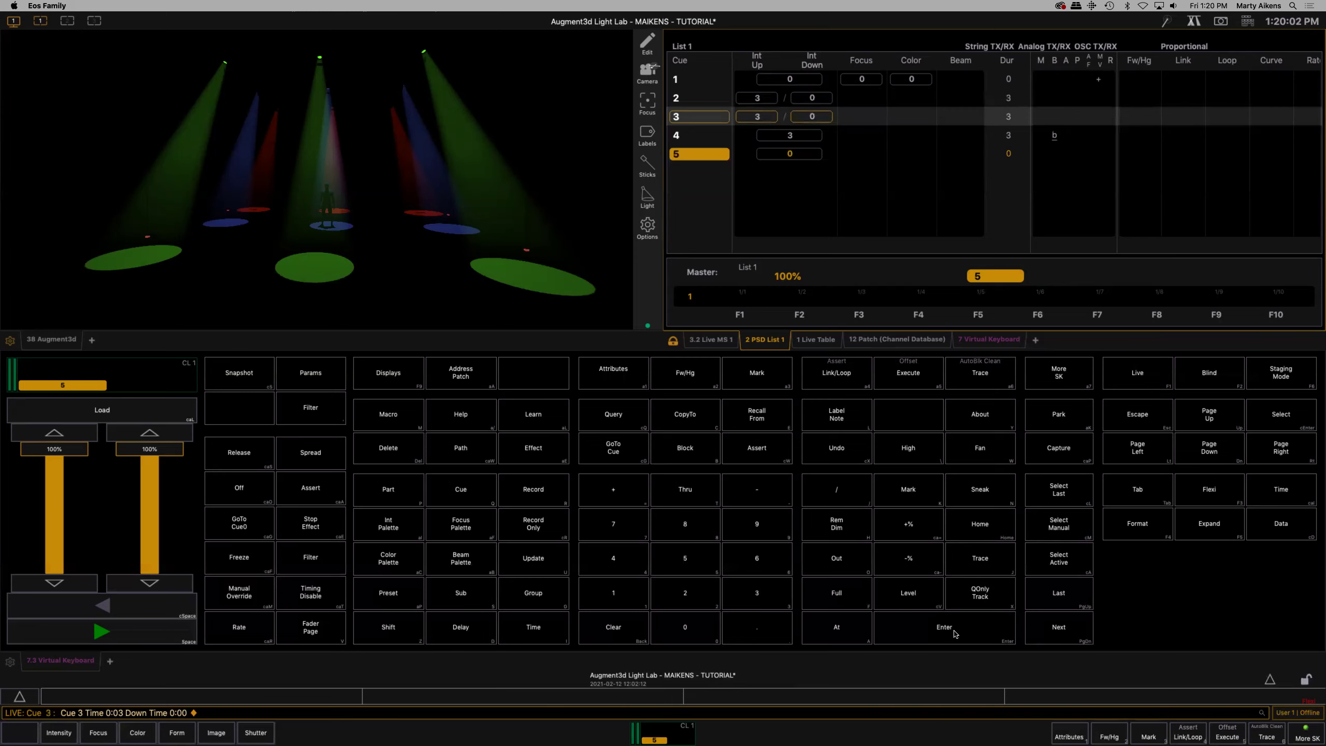
pyautogui.click(243, 527)
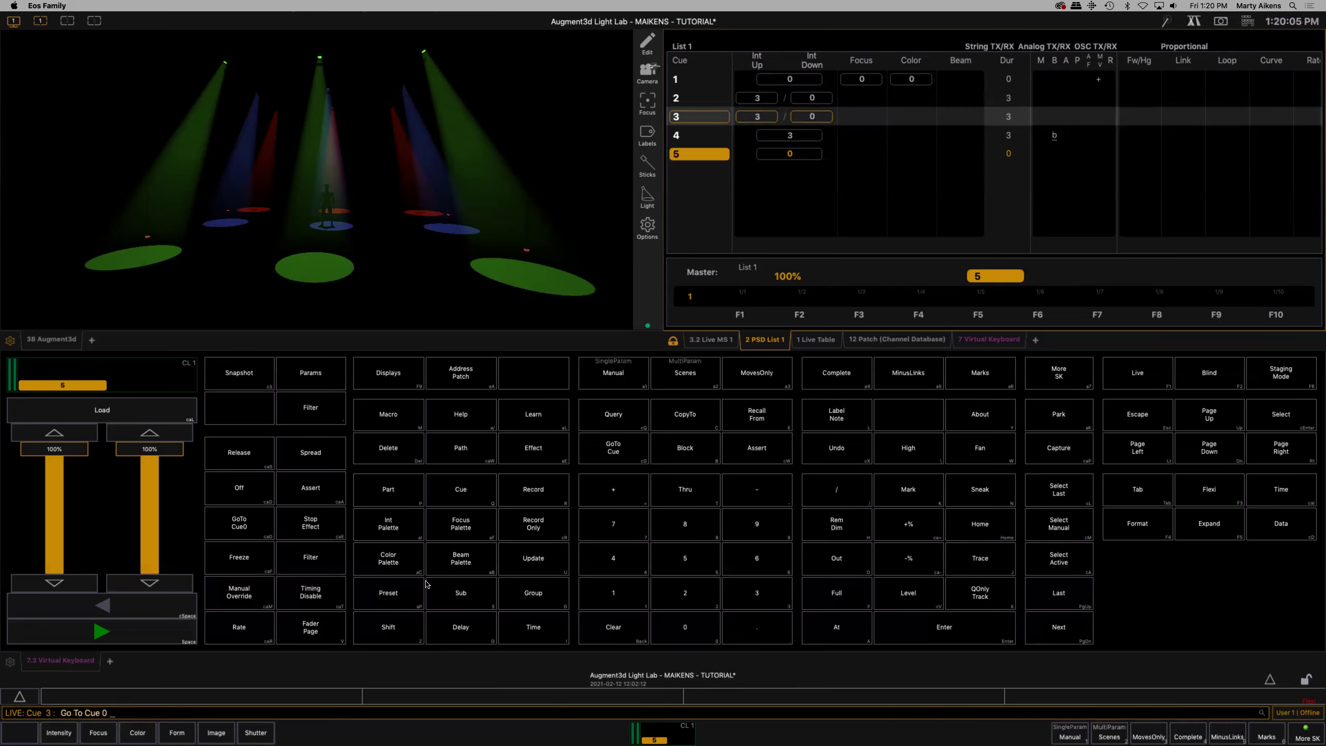
# Step: Go to cue 0, then set cue 1's time to 3 seconds
pyautogui.click(948, 632)
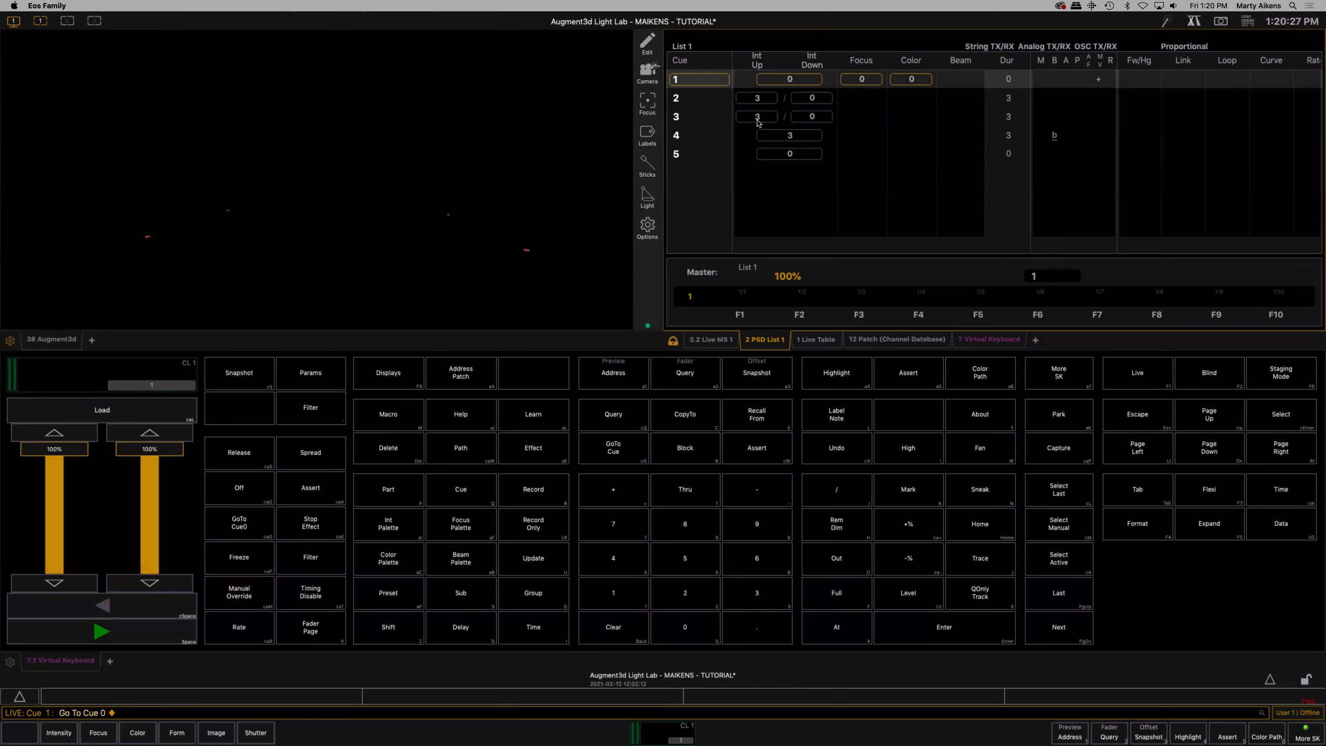
pyautogui.click(470, 498)
pyautogui.click(640, 599)
pyautogui.click(533, 627)
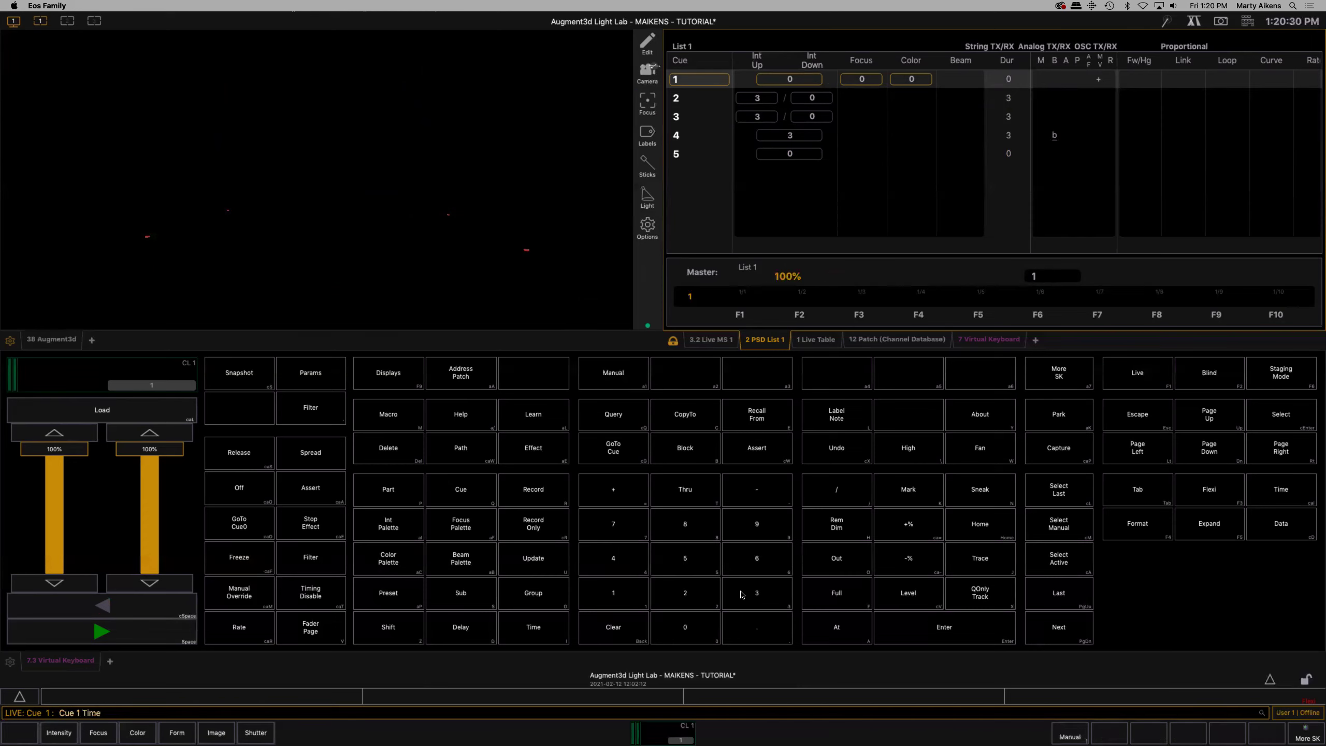
pyautogui.click(757, 594)
pyautogui.click(937, 635)
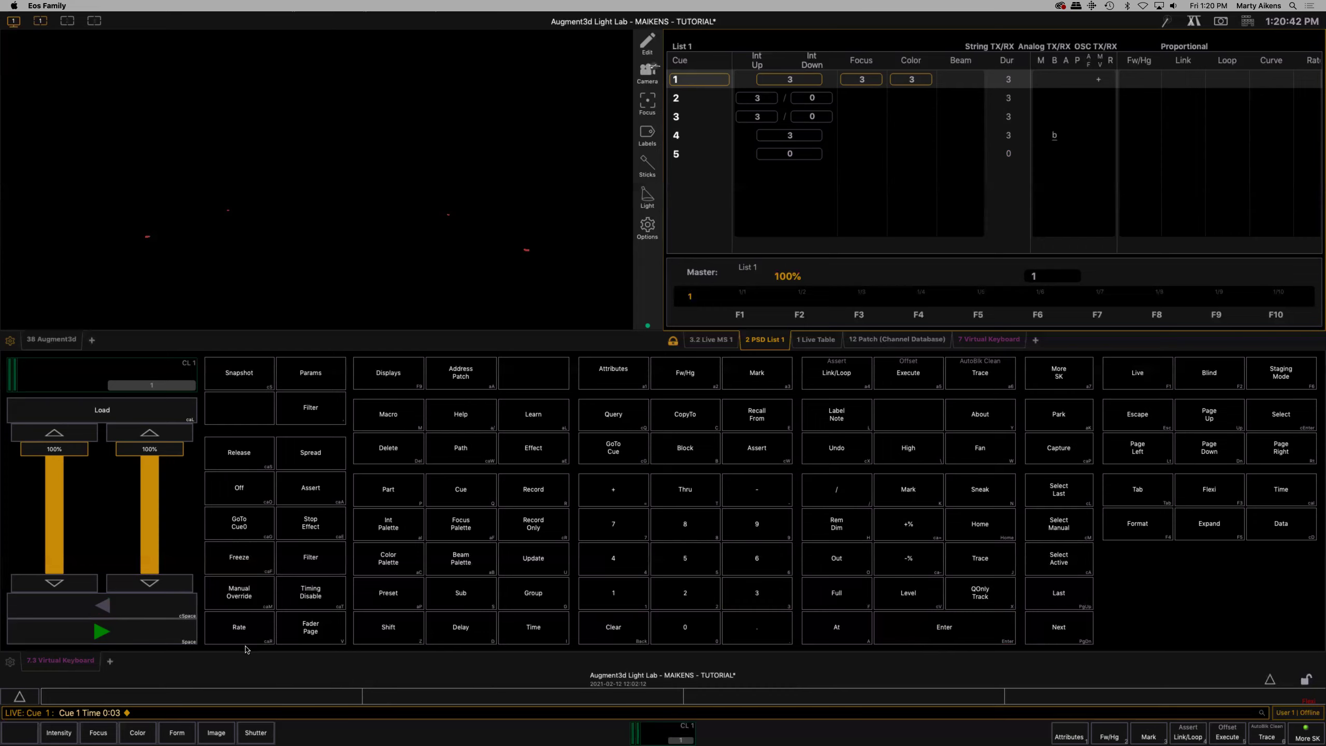
# Step: Run cues 1, 2, 3 and 4 in turn to preview their new timings in Augment3d
pyautogui.click(101, 633)
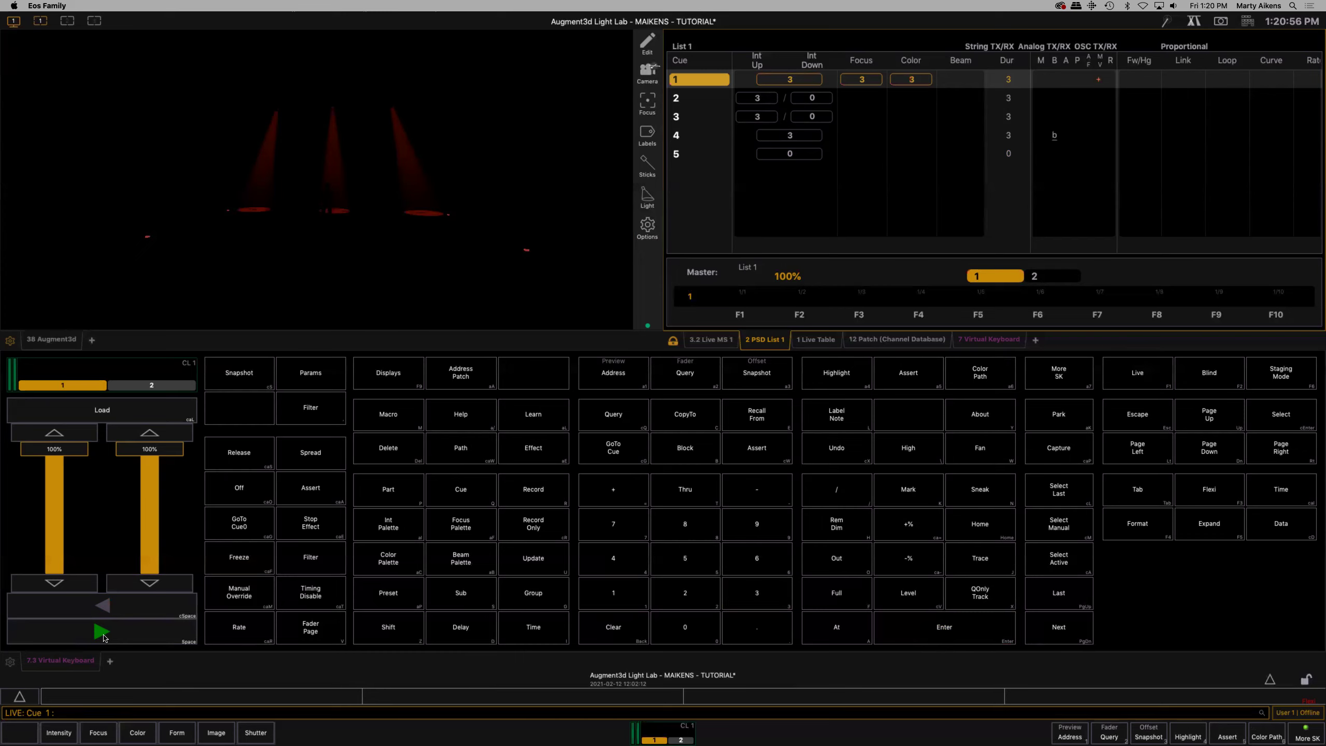
pyautogui.click(102, 633)
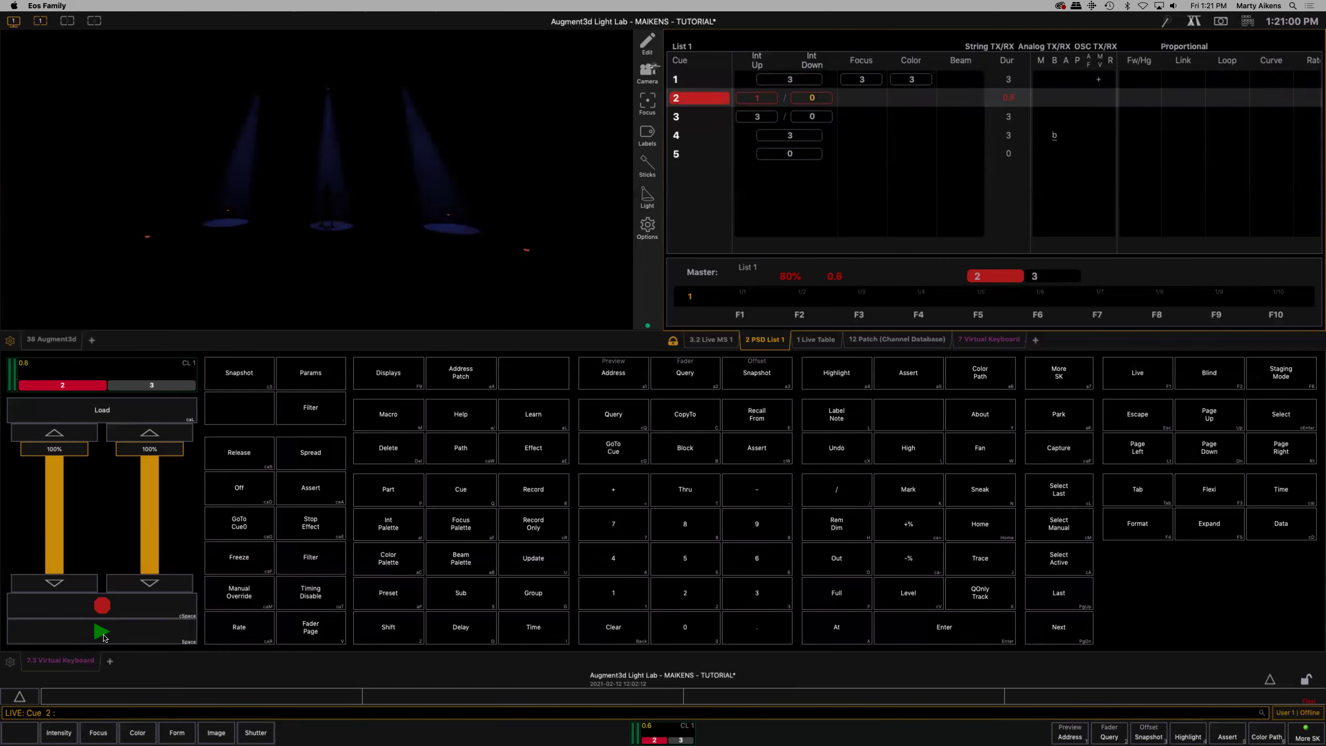
pyautogui.click(103, 633)
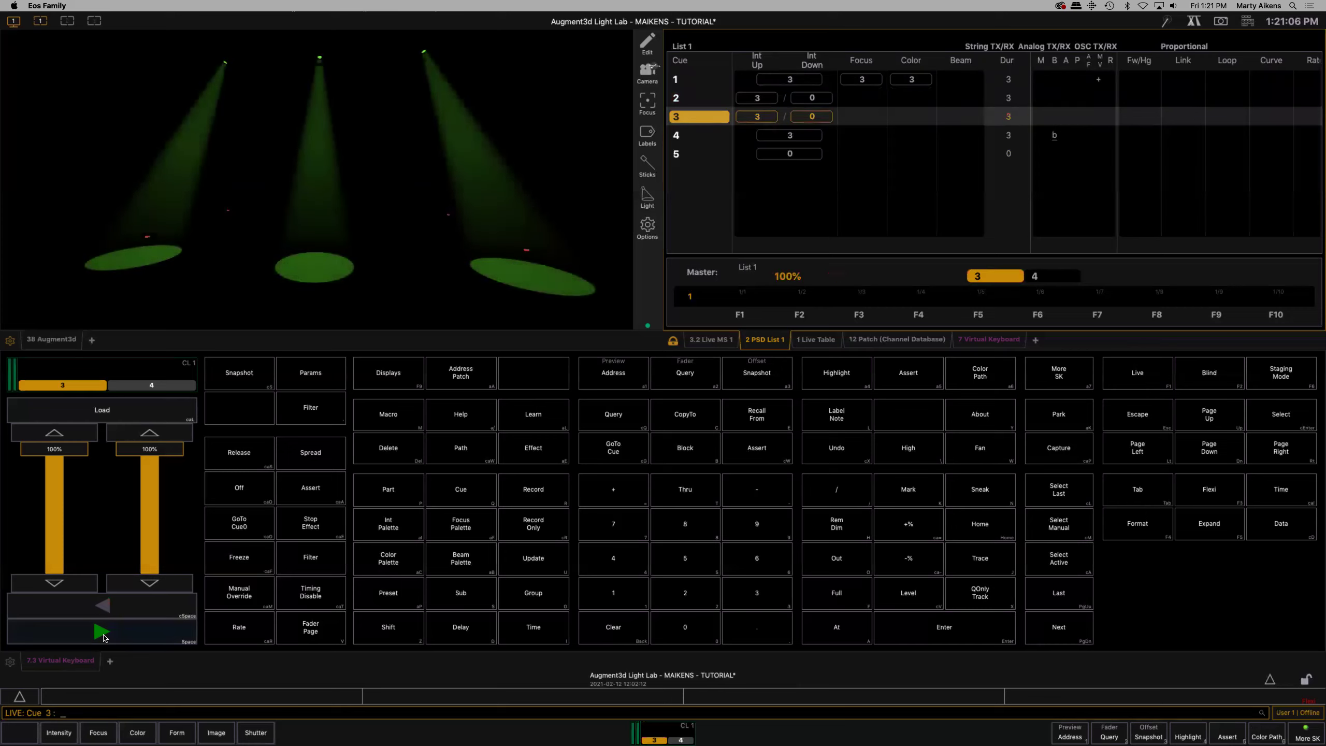
pyautogui.click(103, 633)
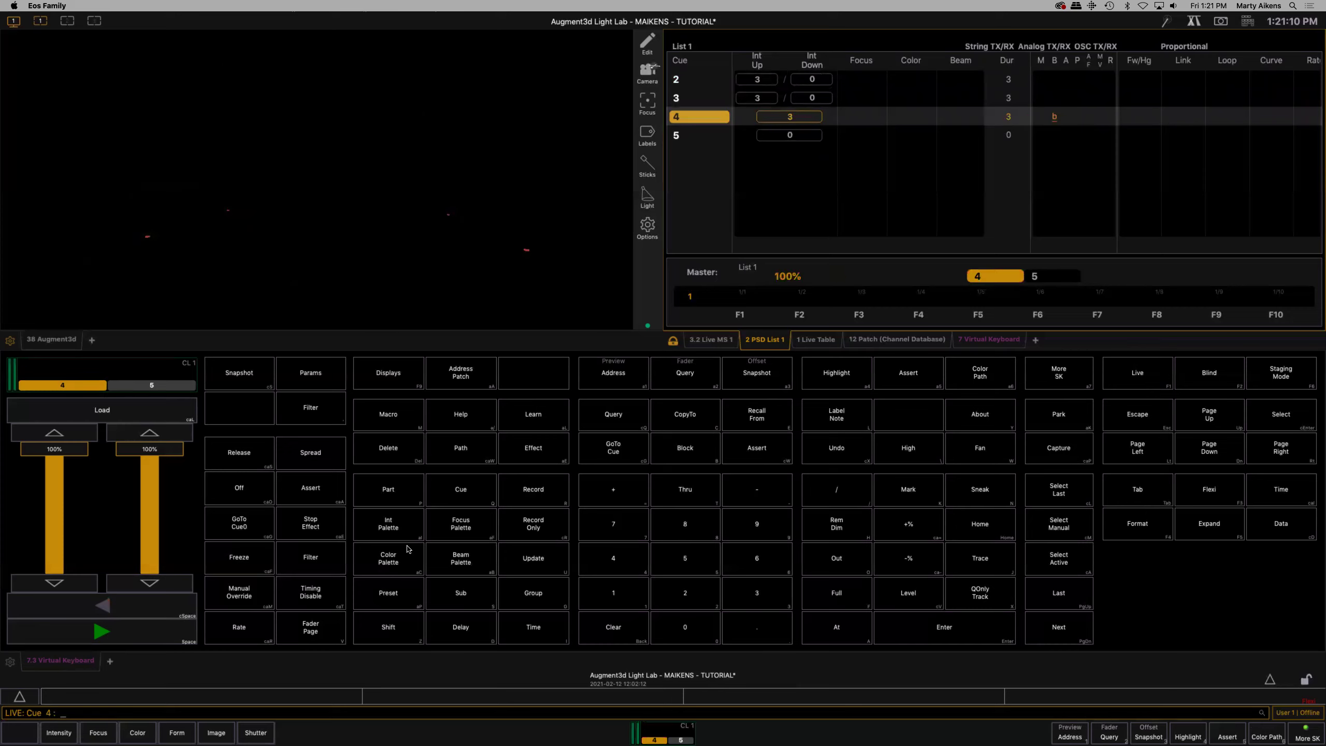
# Step: Set cue 4's time to 0 seconds
pyautogui.click(466, 493)
pyautogui.click(631, 567)
pyautogui.click(554, 628)
pyautogui.click(715, 631)
pyautogui.click(946, 630)
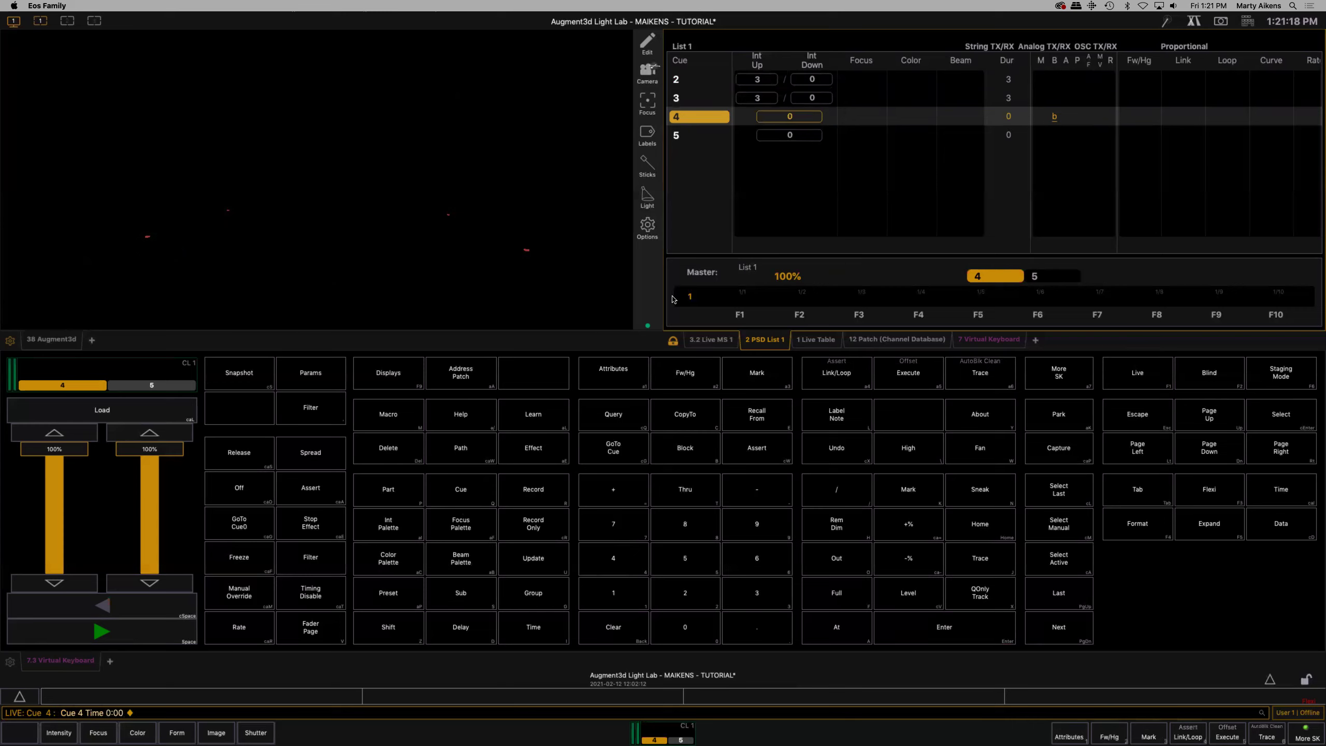
# Step: Give cue 5 a 3-second time, then enter Go To Cue 0 to reset playback
pyautogui.click(696, 136)
pyautogui.click(461, 492)
pyautogui.click(697, 559)
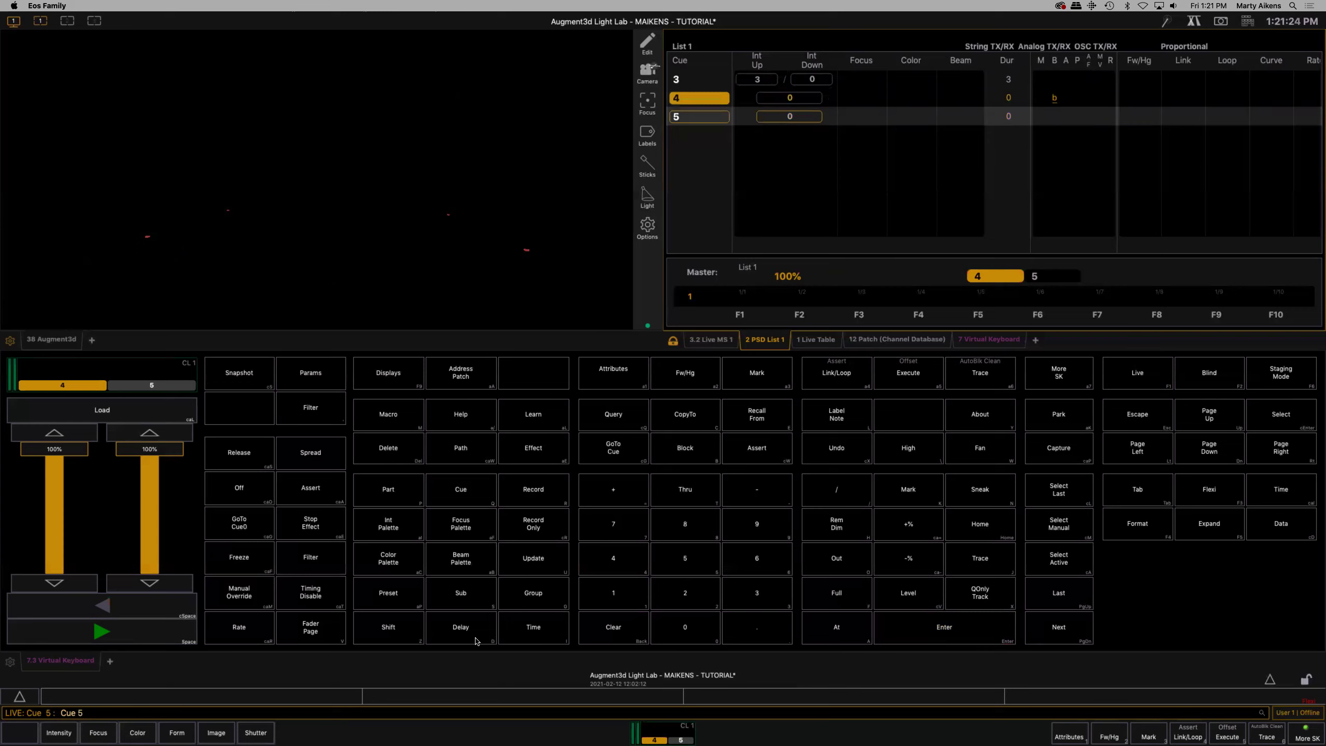
pyautogui.click(533, 628)
pyautogui.click(764, 599)
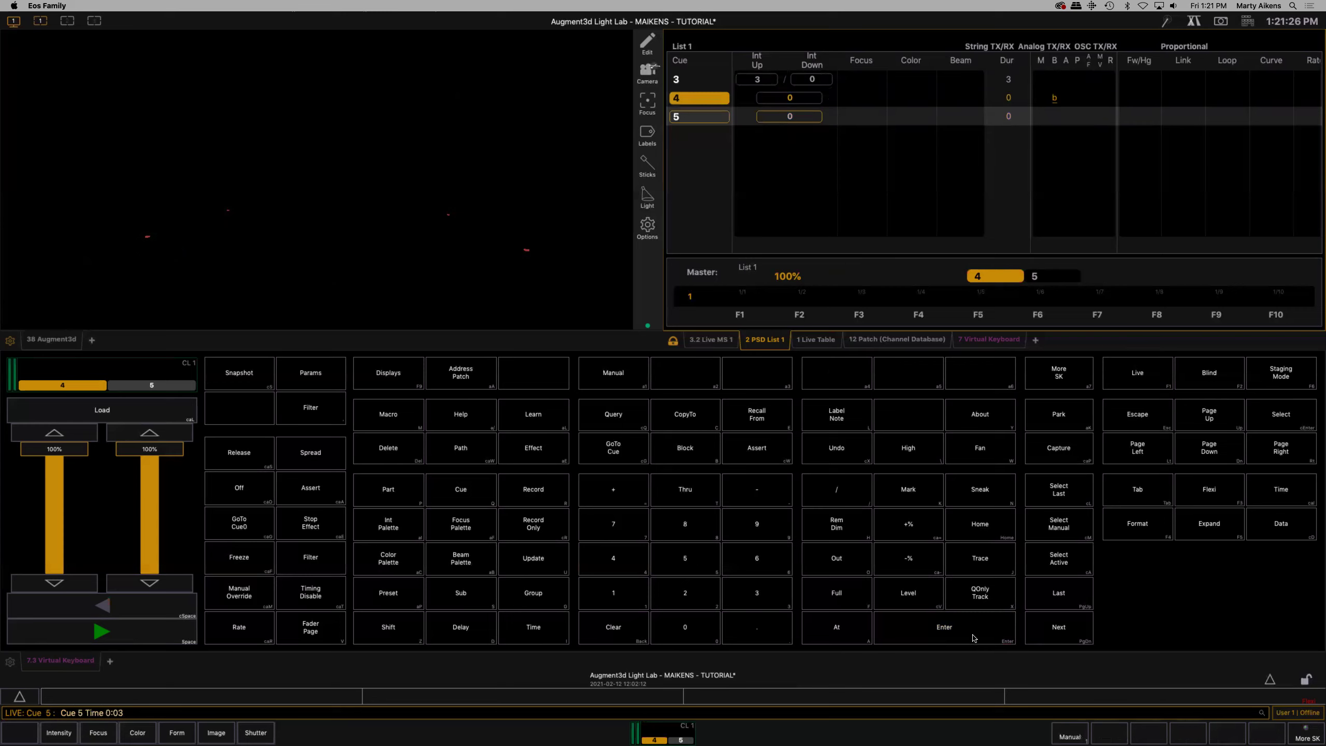
pyautogui.click(963, 635)
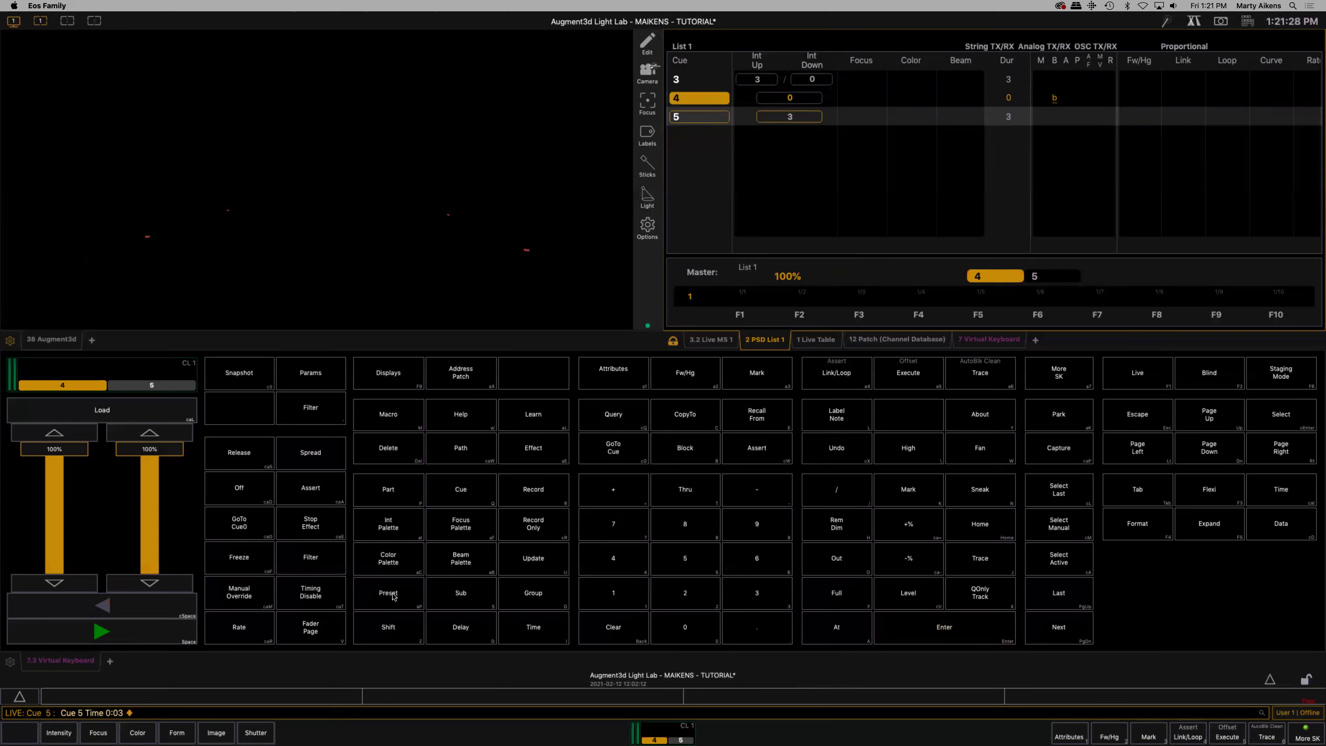
pyautogui.click(239, 527)
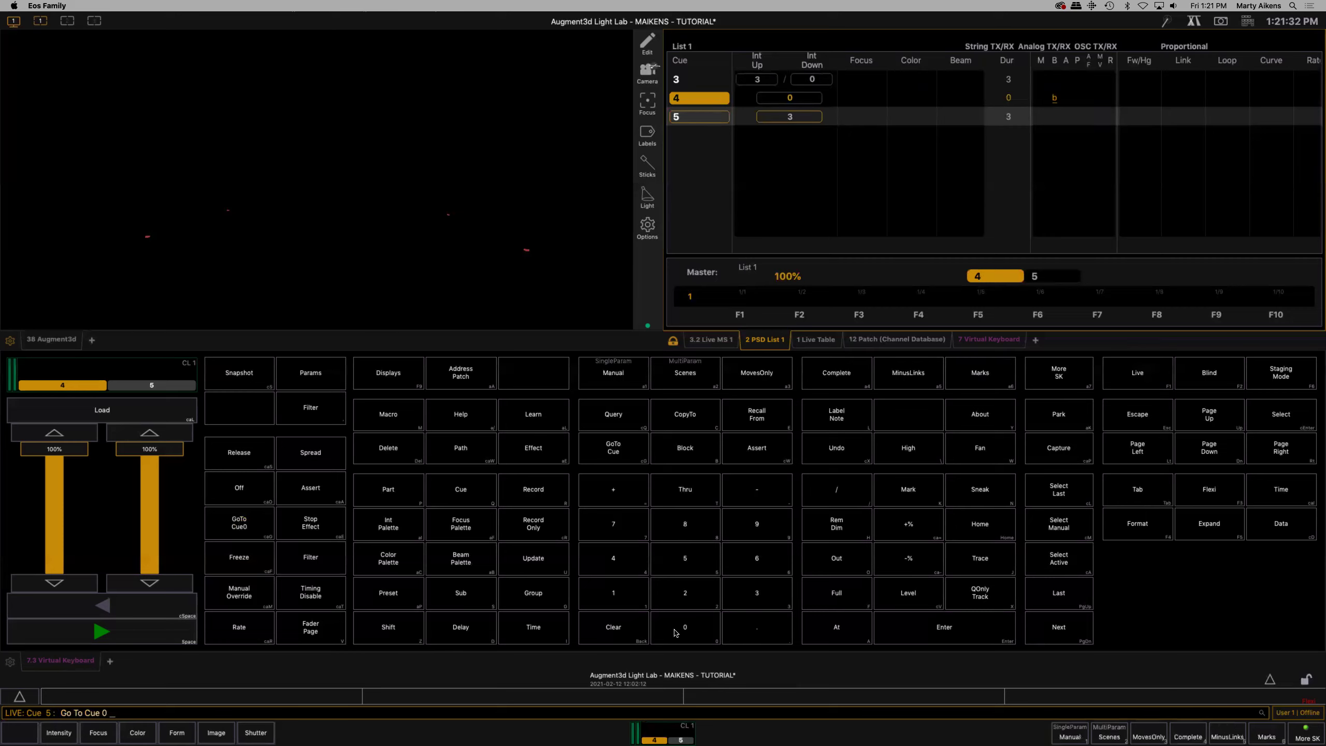
pyautogui.click(934, 635)
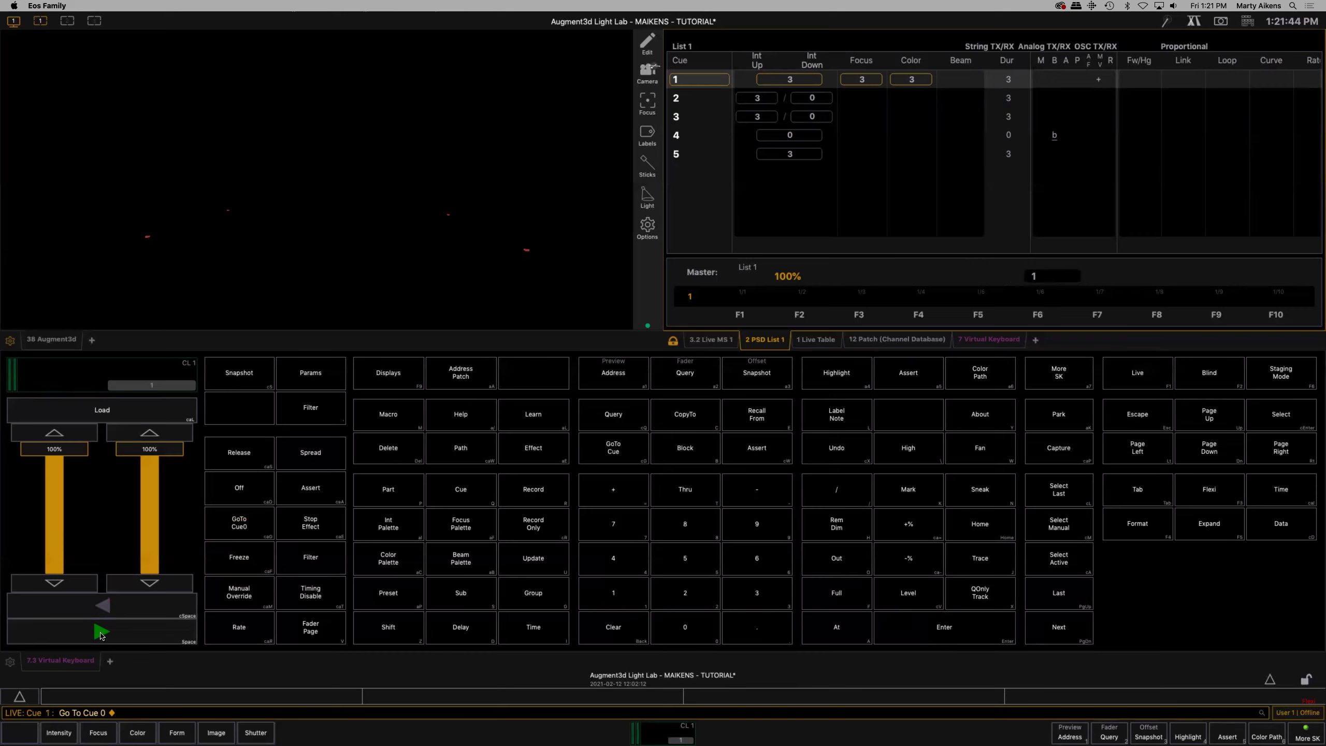
# Step: Play cues 1 to 5 in order, ending with cue 5's red, blue and green look live
pyautogui.click(101, 634)
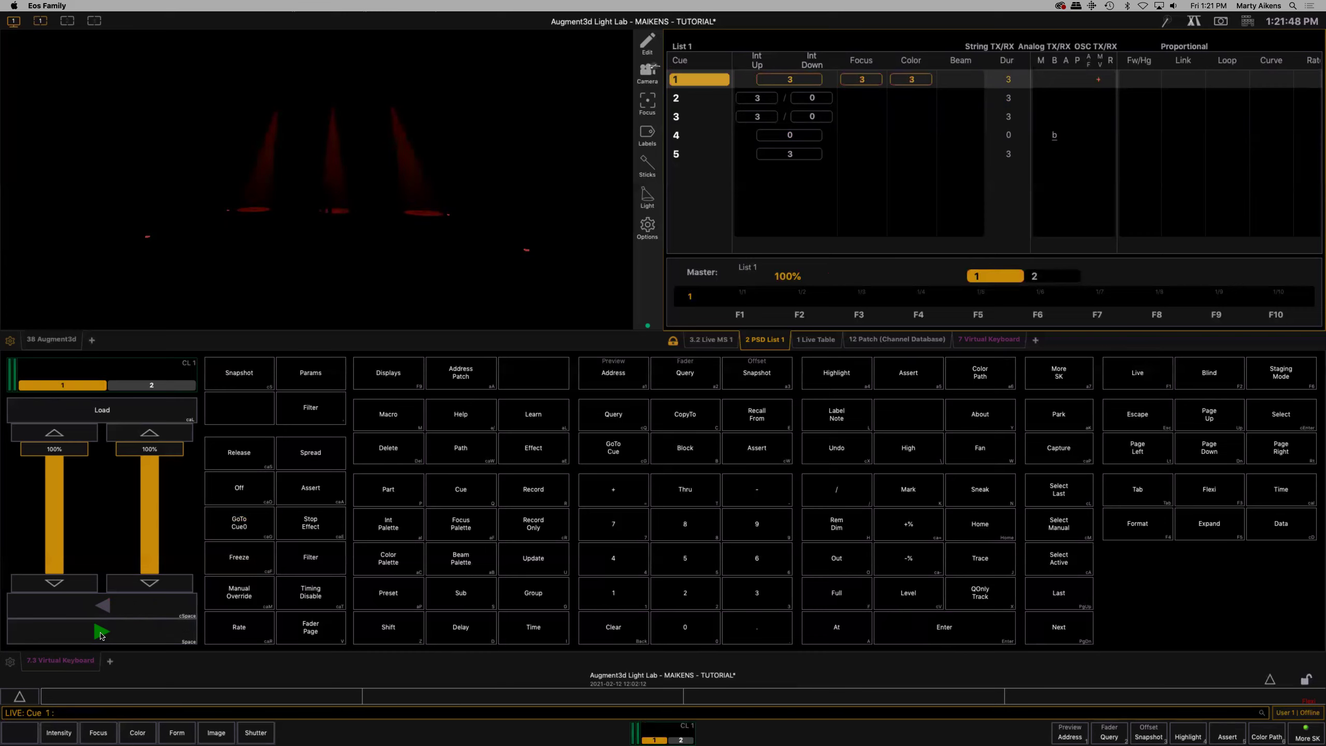
pyautogui.click(101, 634)
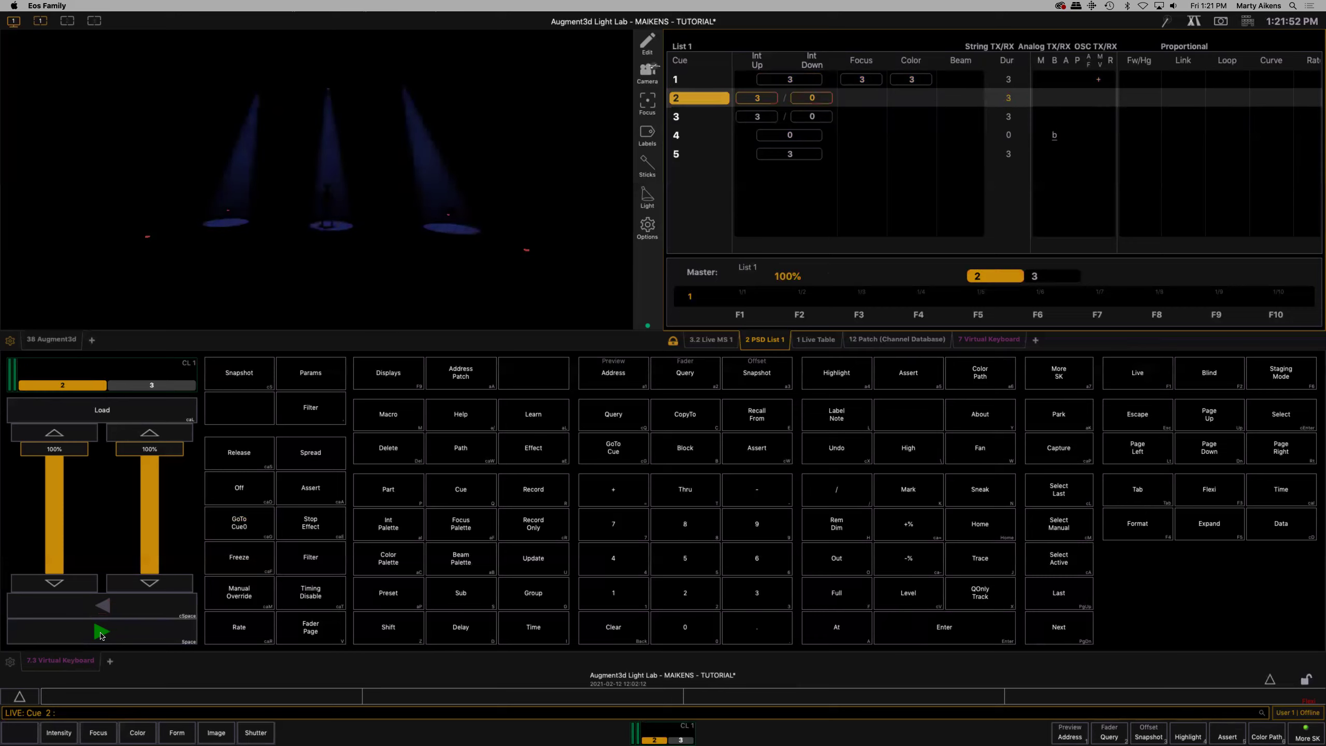
pyautogui.click(101, 634)
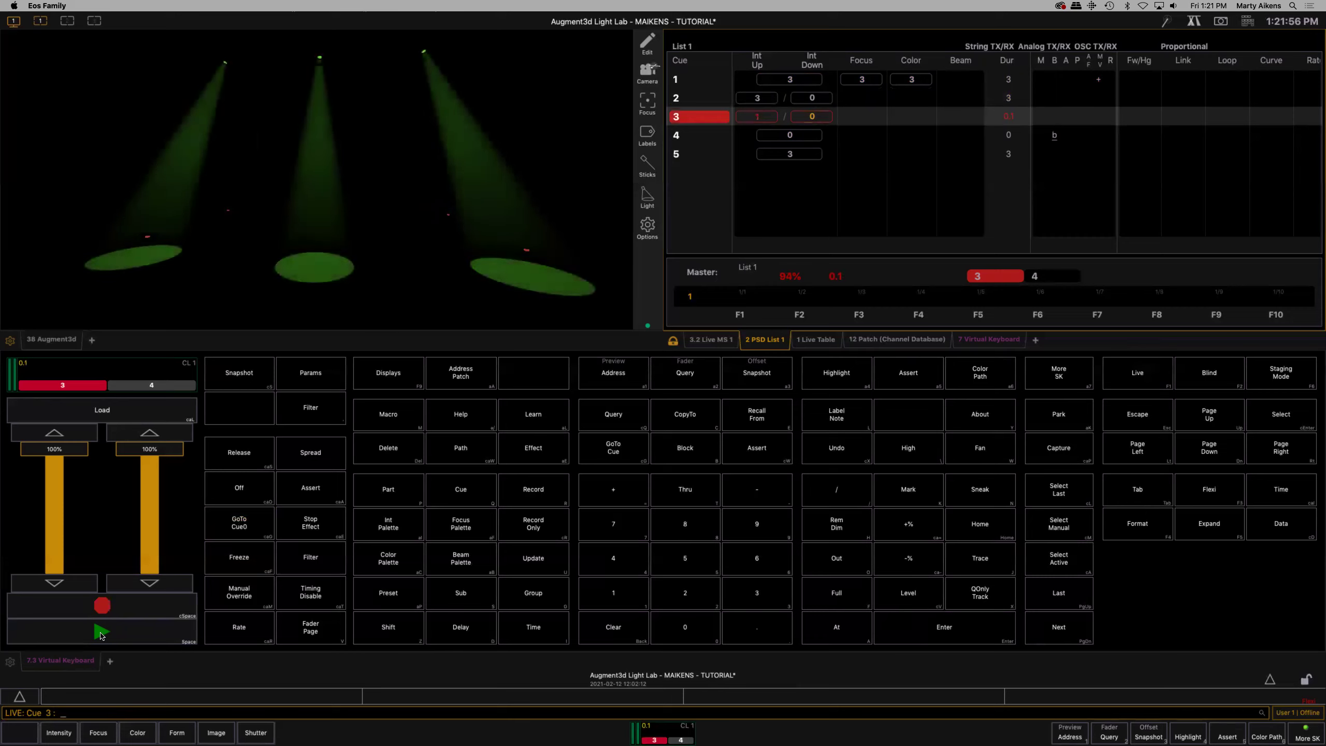
pyautogui.click(101, 634)
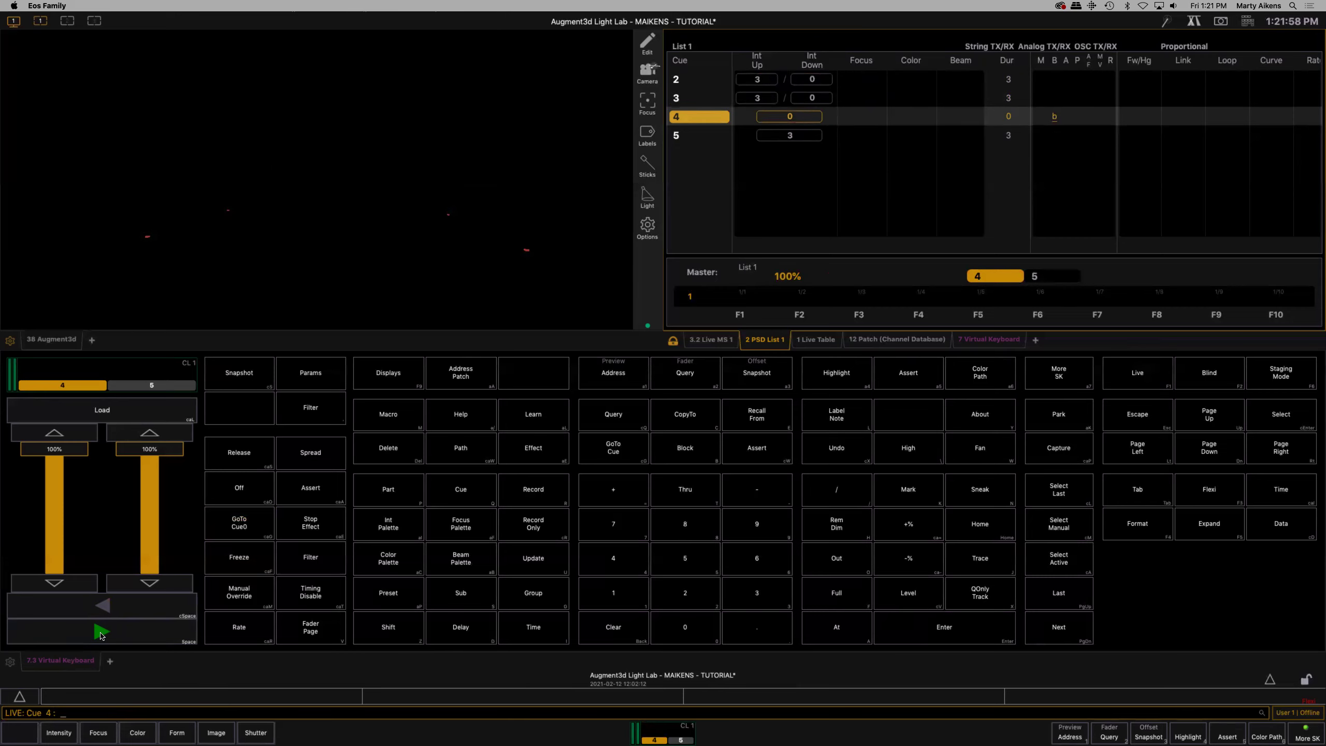
pyautogui.click(101, 634)
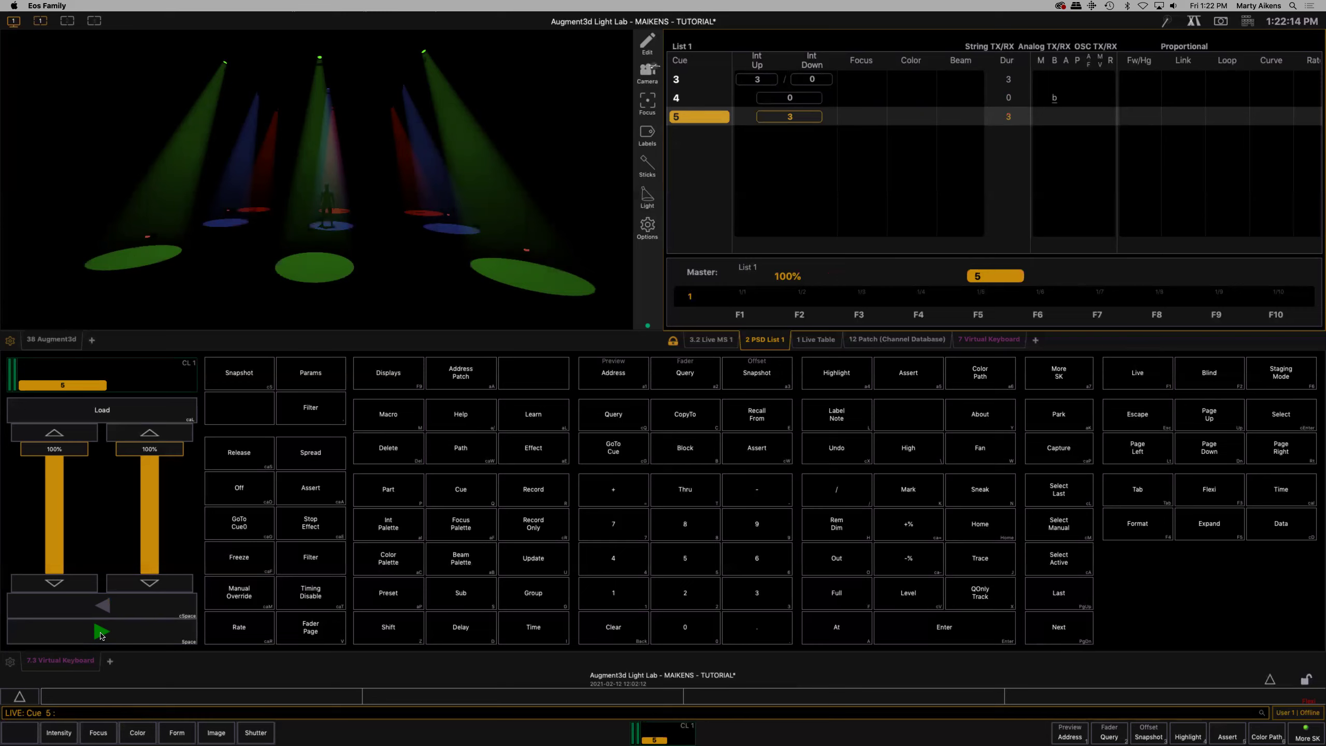
# Step: On the Live MS 1 magic sheet, set channels 1–3, then 4 and 6, Out
pyautogui.click(718, 341)
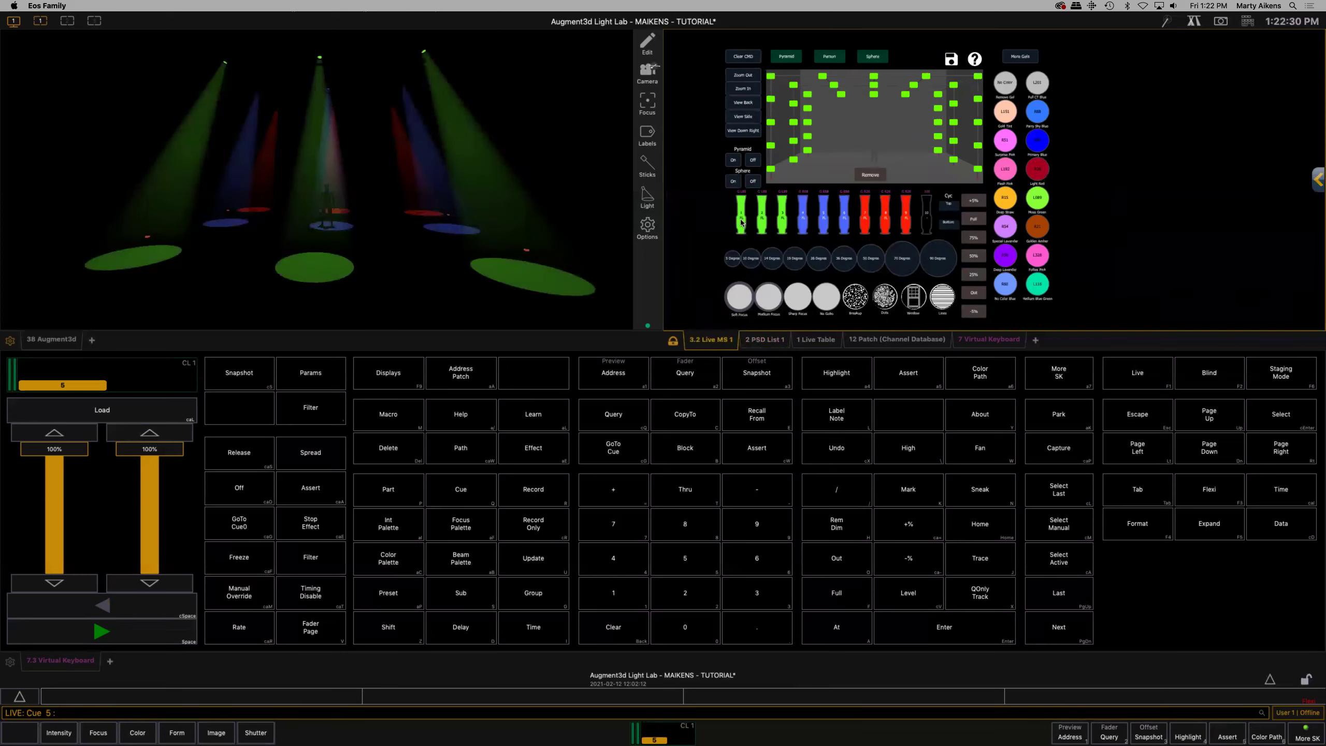
pyautogui.moveTo(753, 223); pyautogui.dragTo(909, 223)
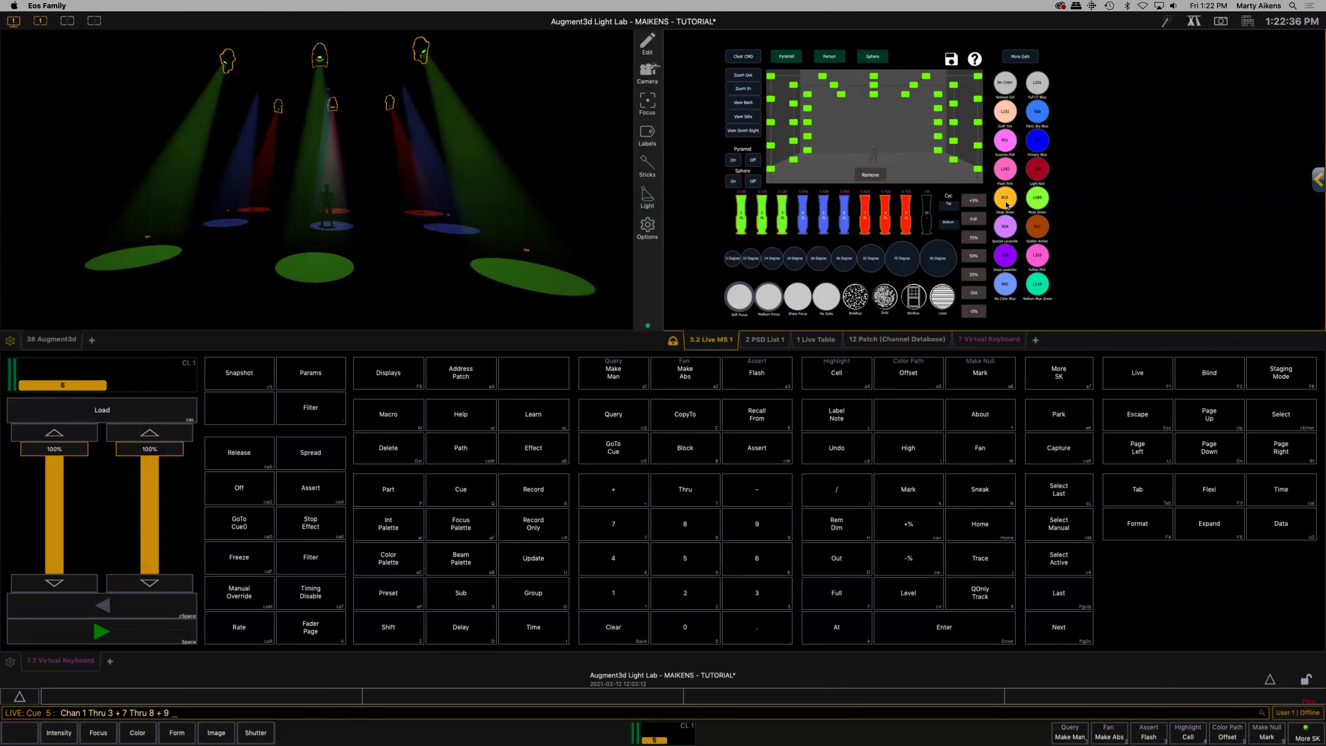
pyautogui.click(974, 292)
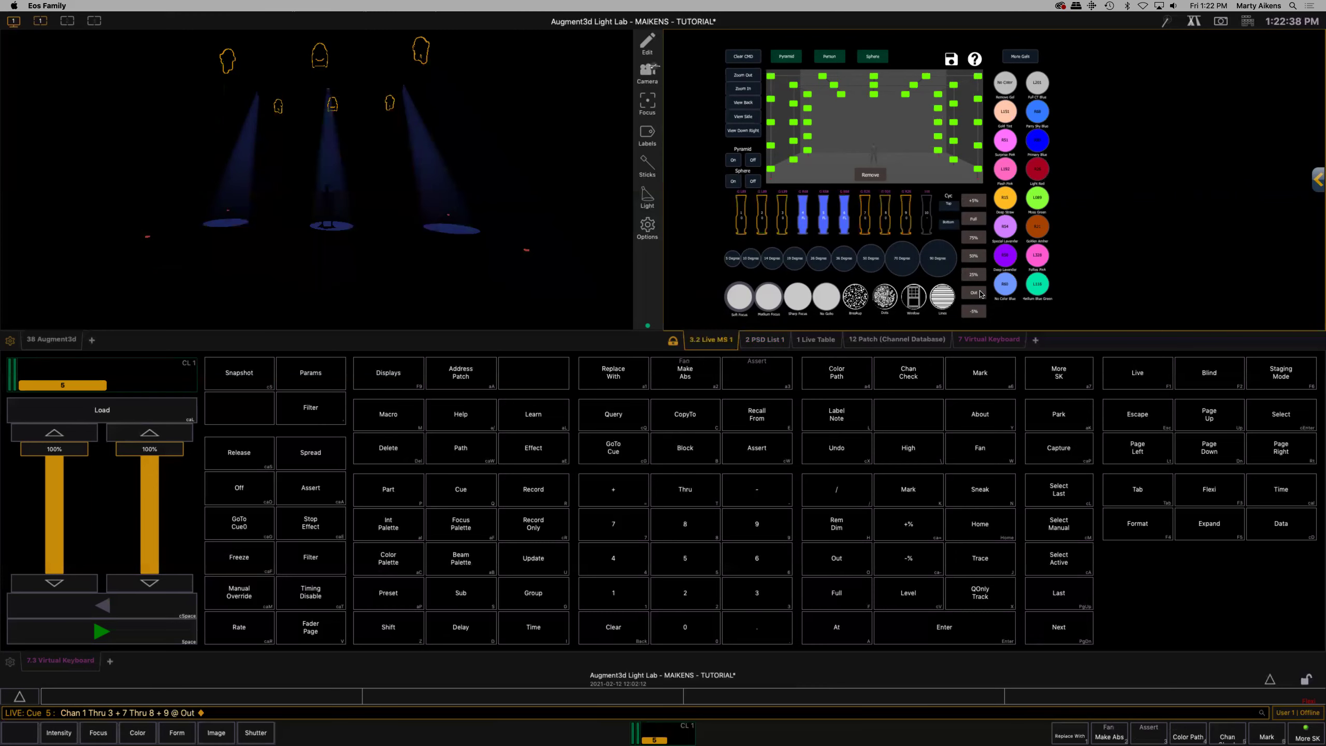
pyautogui.click(804, 217)
pyautogui.click(844, 214)
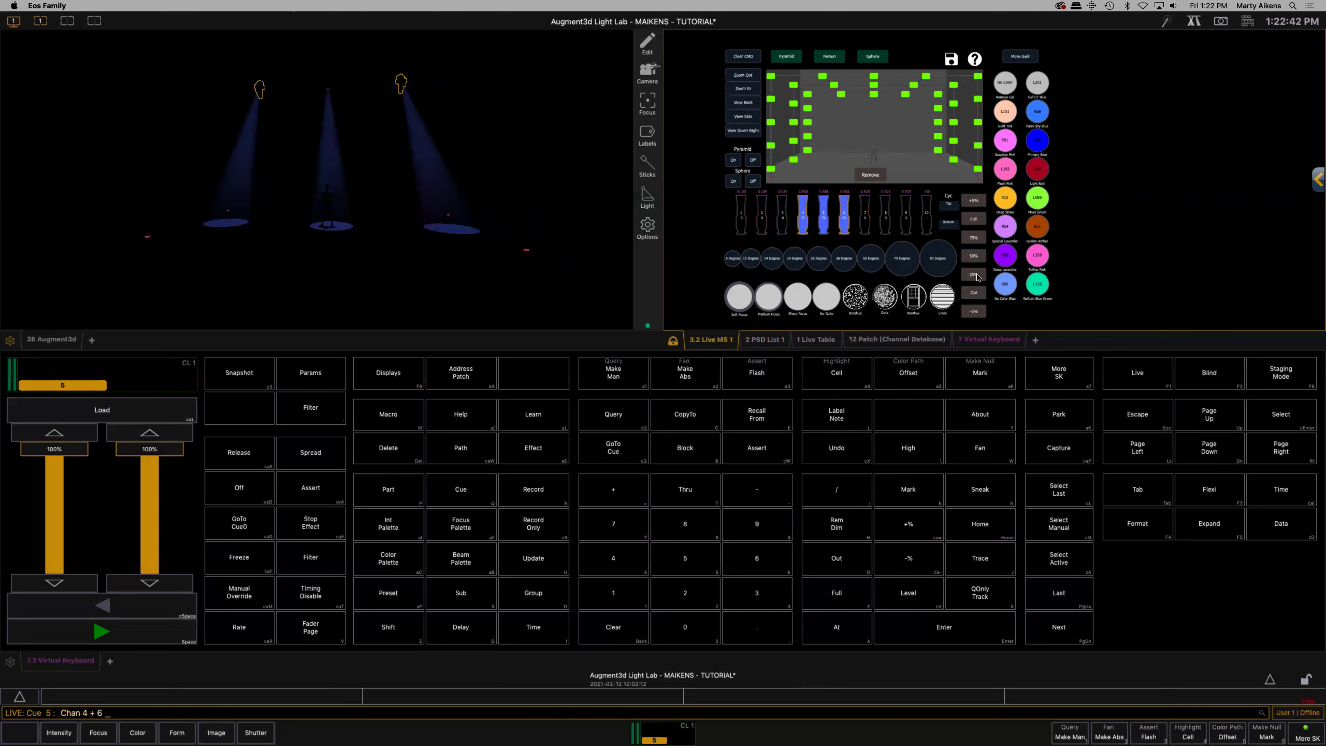
pyautogui.click(979, 293)
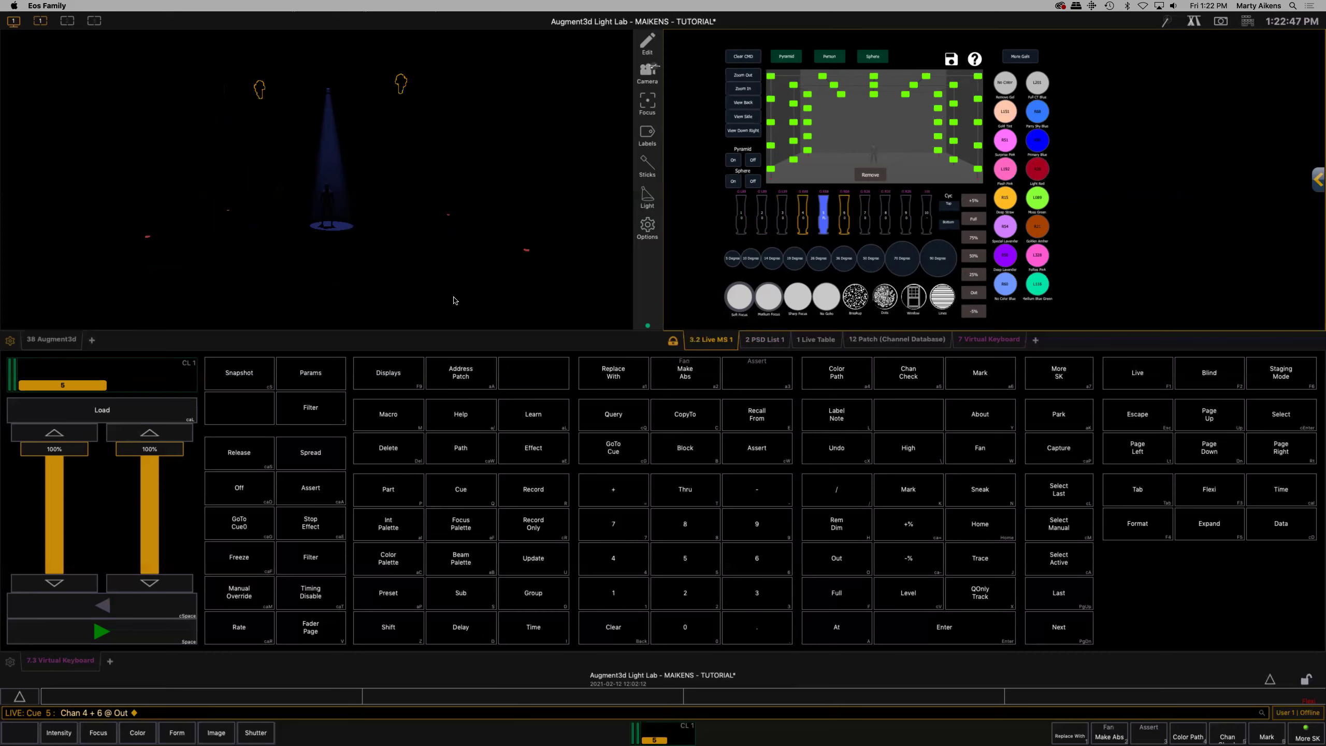
# Step: Begin a Record Cue 6 command for the single blue-spot look
pyautogui.click(431, 279)
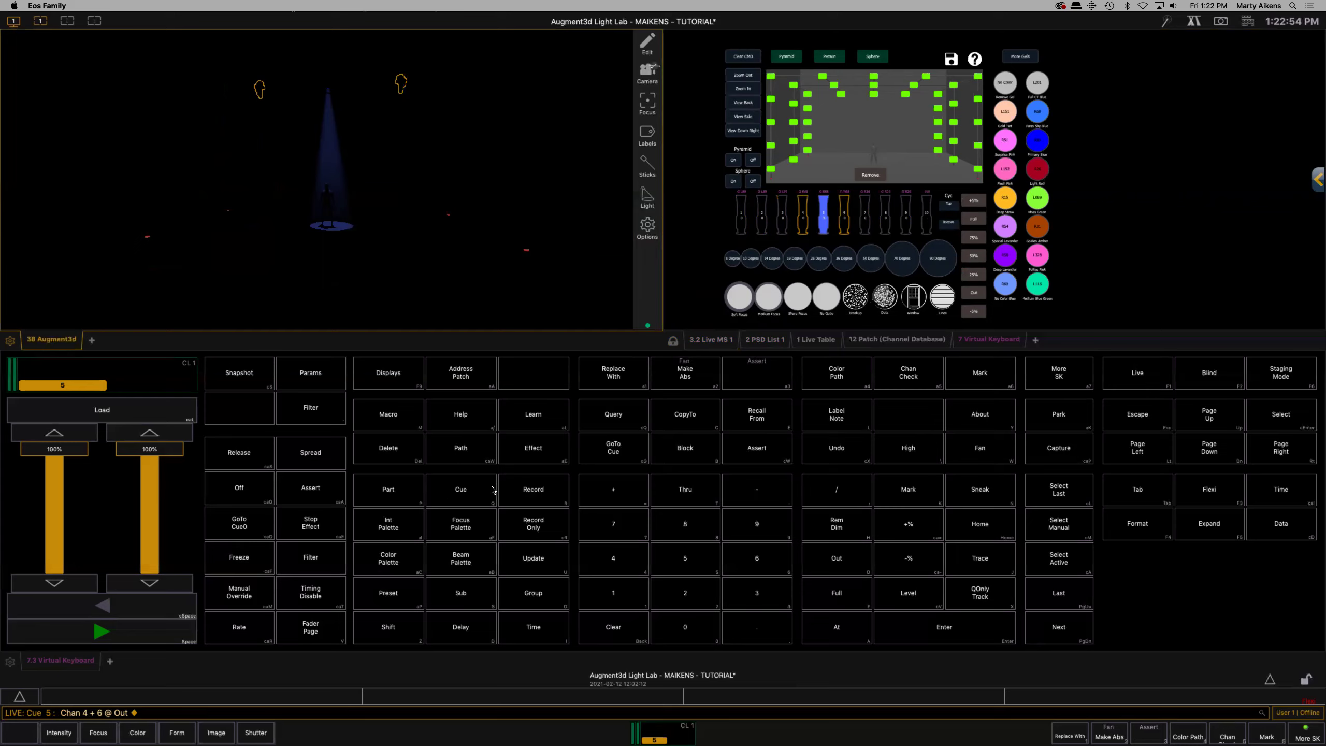
pyautogui.click(541, 495)
pyautogui.click(476, 494)
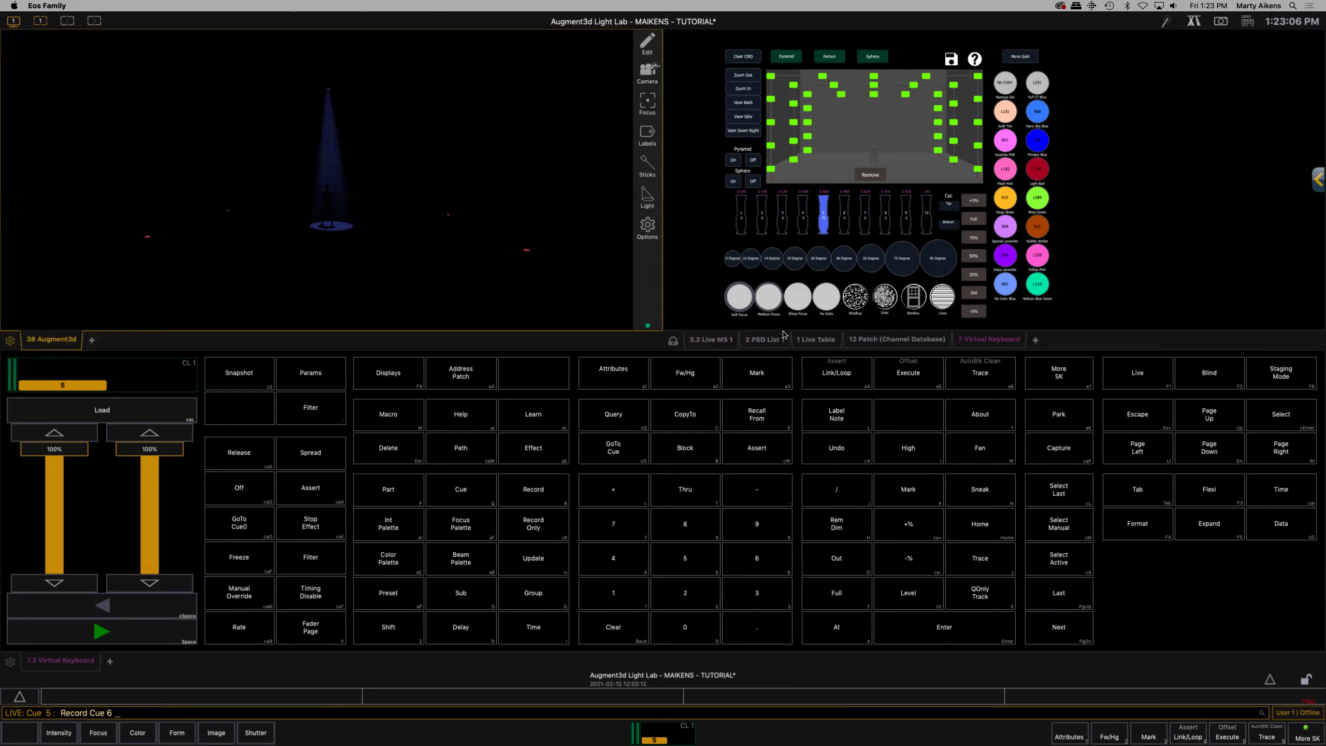
# Step: Record the blue-spot look as cue 6 in List 1 and step back to cue 5
pyautogui.click(765, 341)
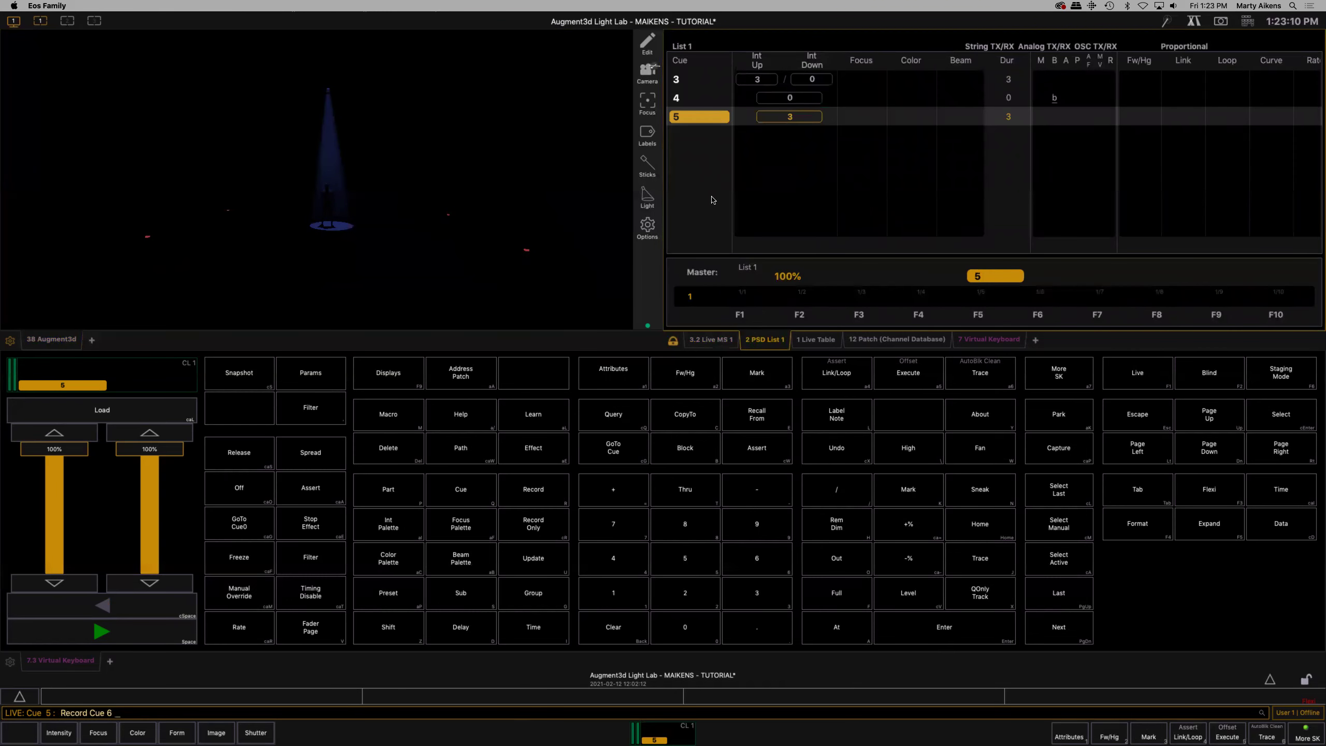
pyautogui.scroll(2, 712, 200)
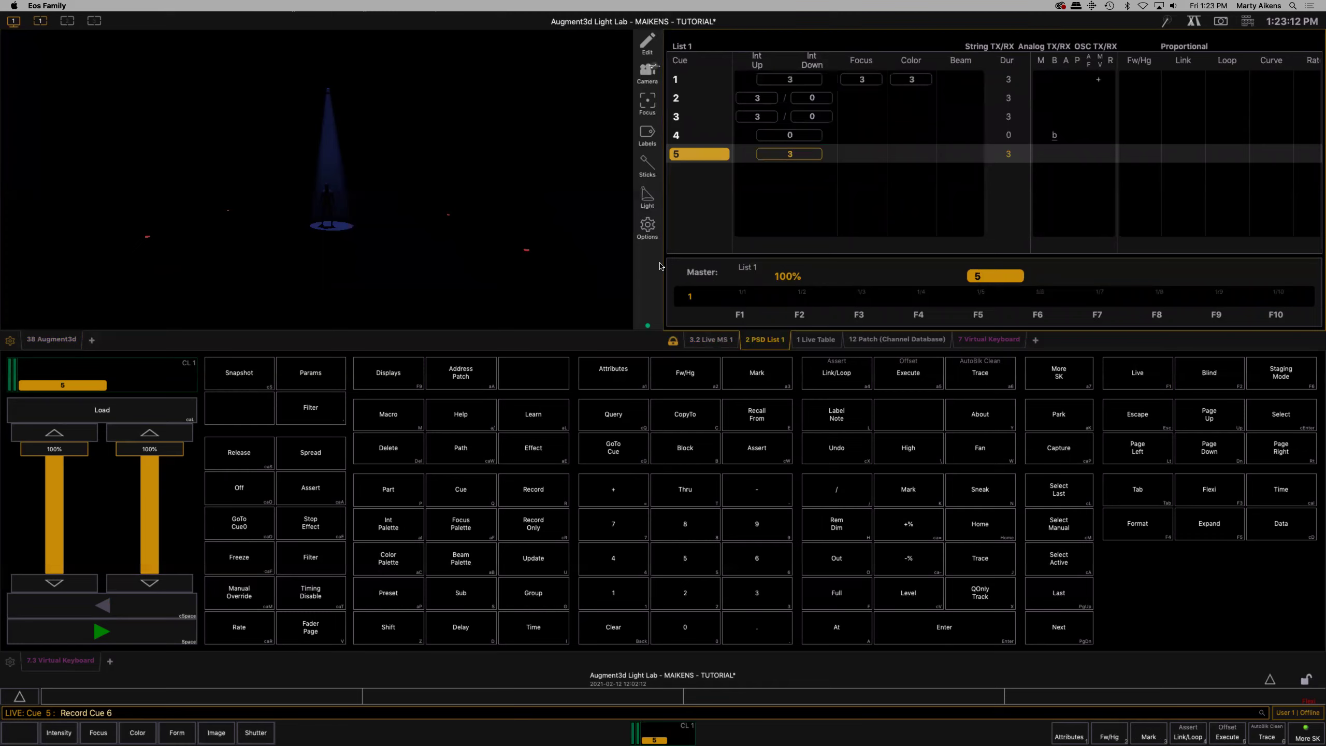
pyautogui.click(965, 633)
pyautogui.scroll(3, 760, 194)
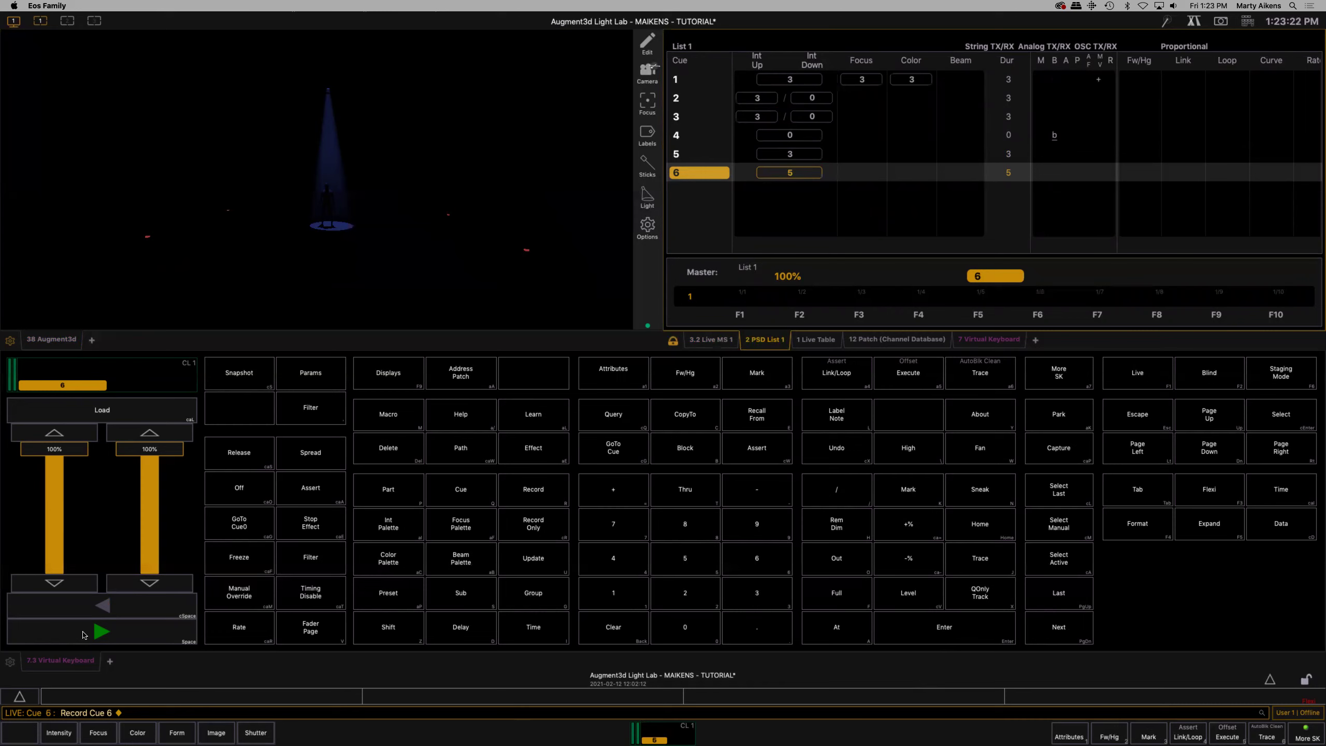
pyautogui.click(108, 611)
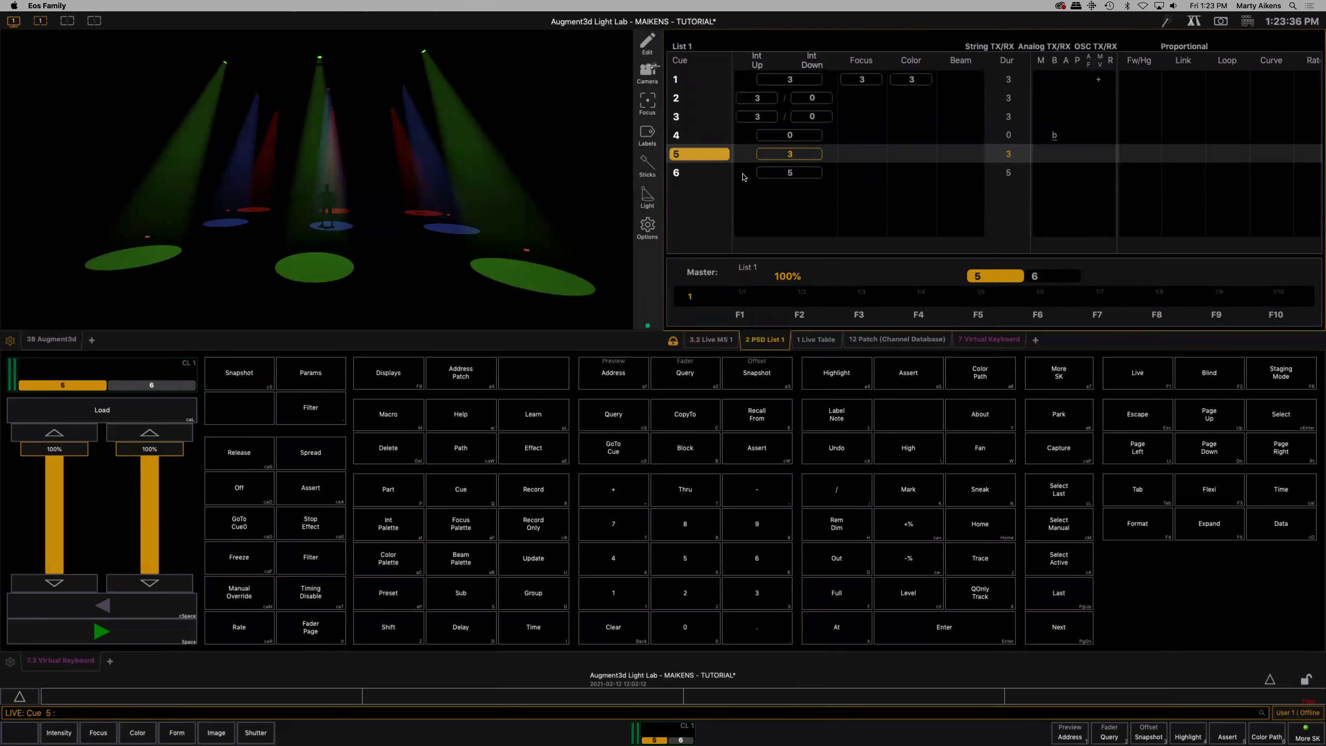
# Step: Start setting cue 6's time to 8 seconds
pyautogui.press('q')
pyautogui.press('6')
pyautogui.press('Return')
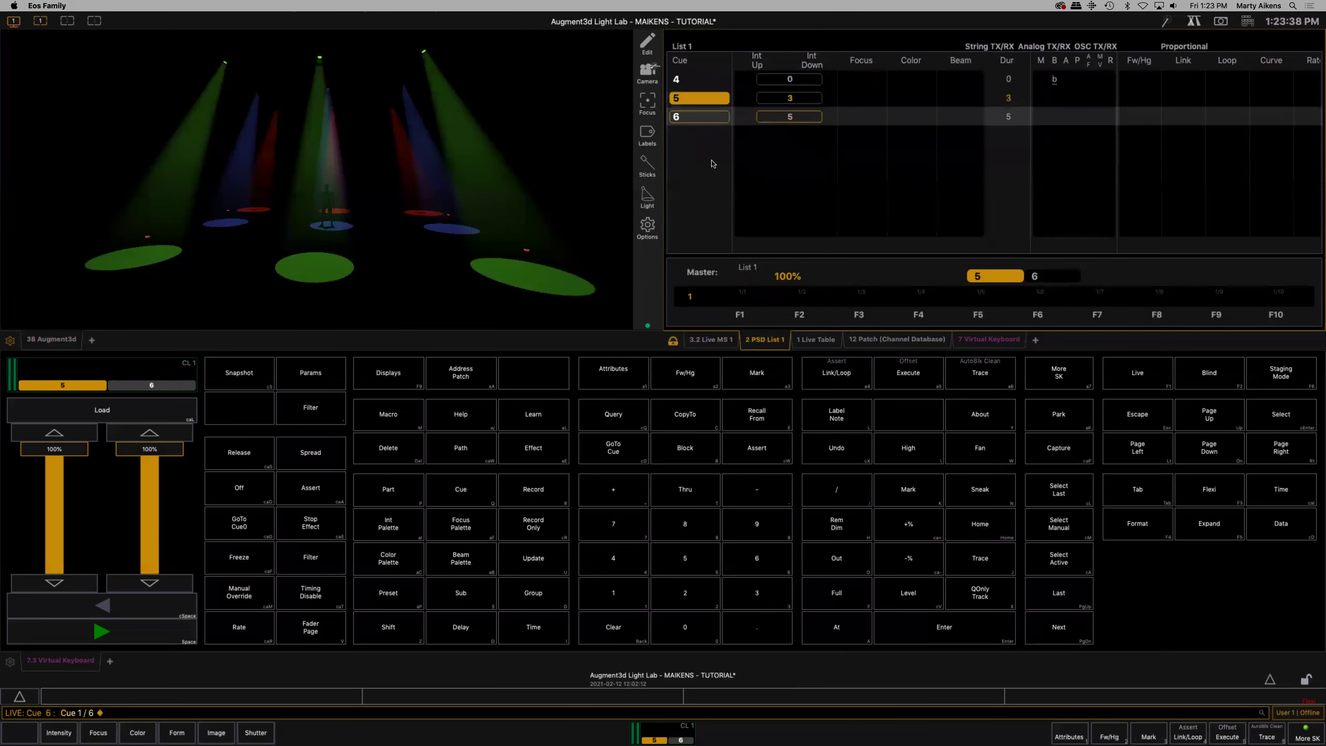
pyautogui.click(457, 490)
pyautogui.press('6')
pyautogui.click(530, 626)
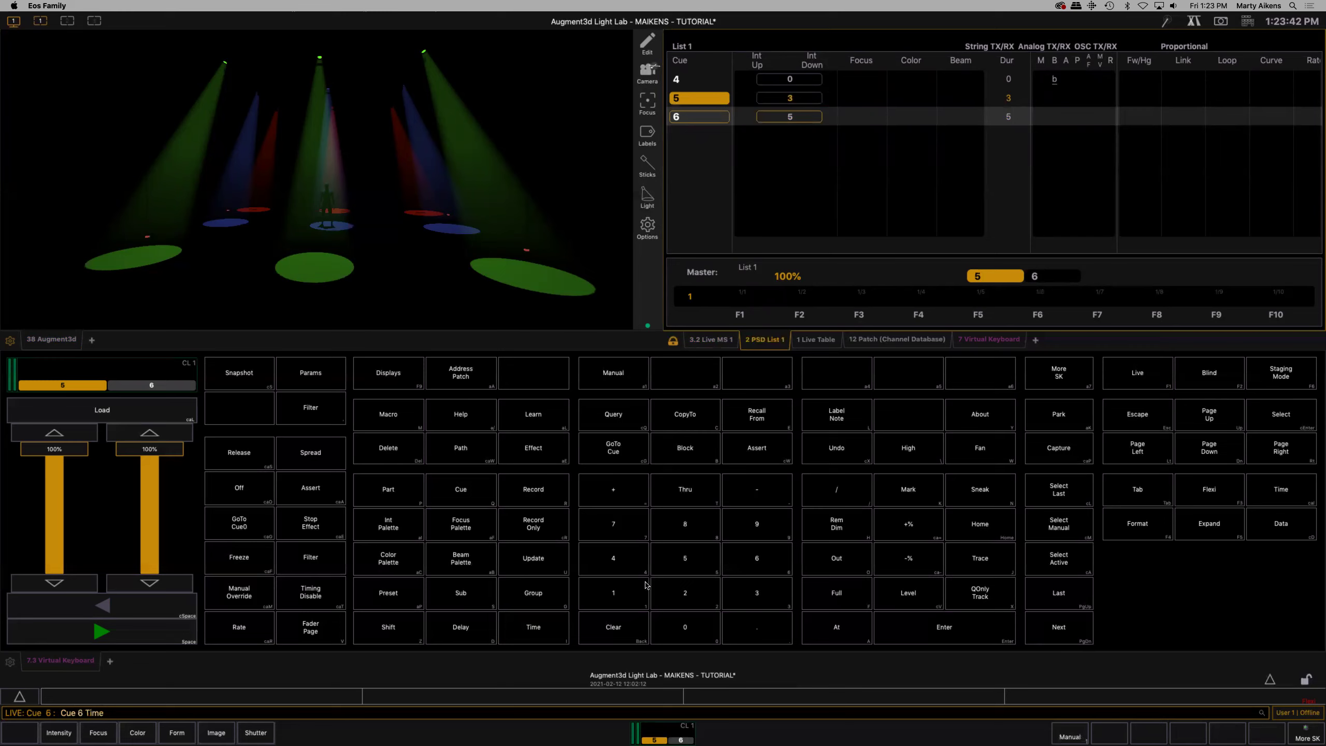
pyautogui.click(684, 525)
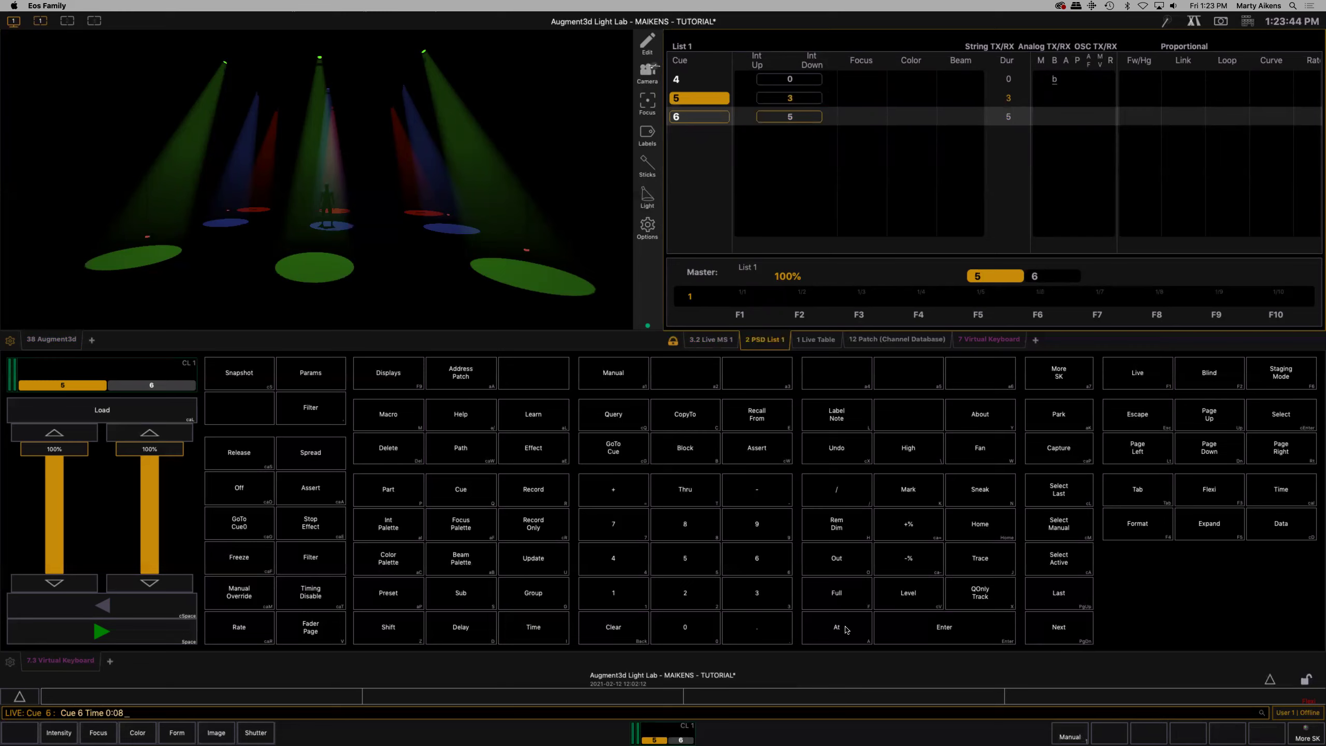